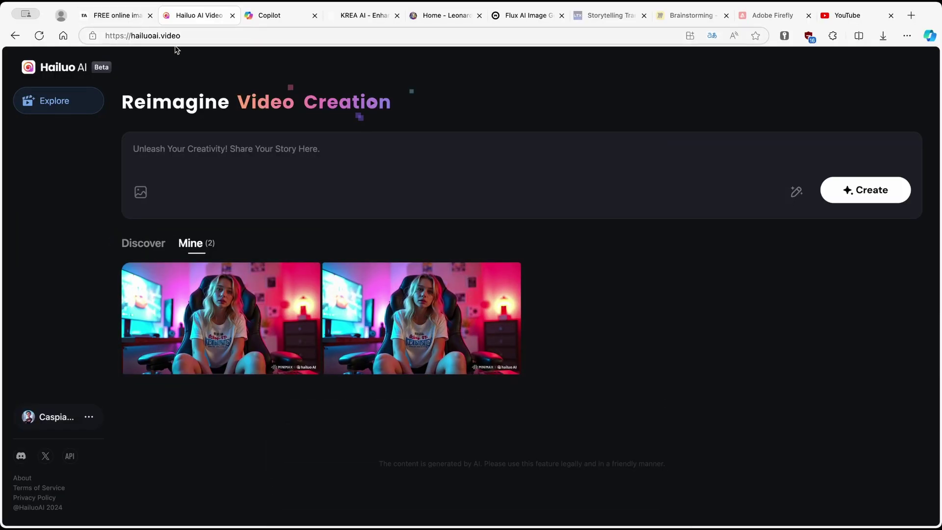
Switch to the tensor.art tab showing the TensorArt home page and select its web address.
click(114, 15)
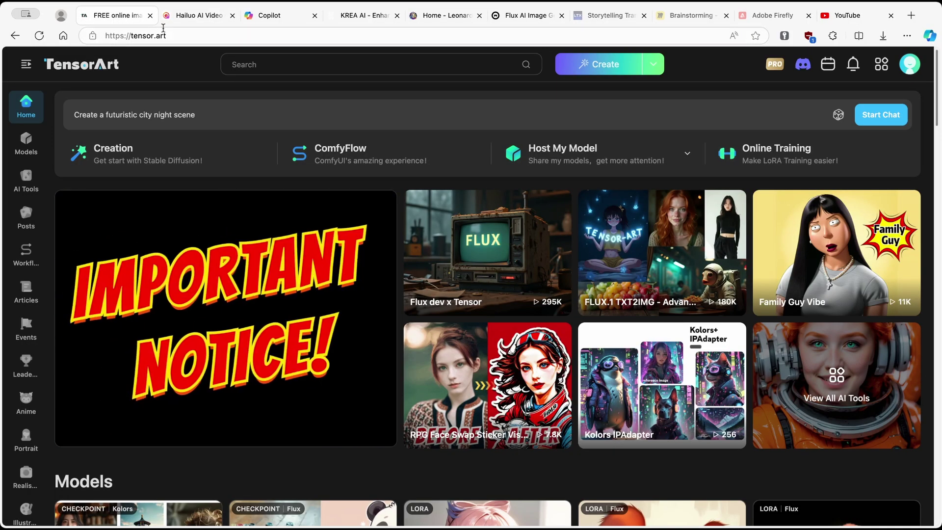
click(199, 37)
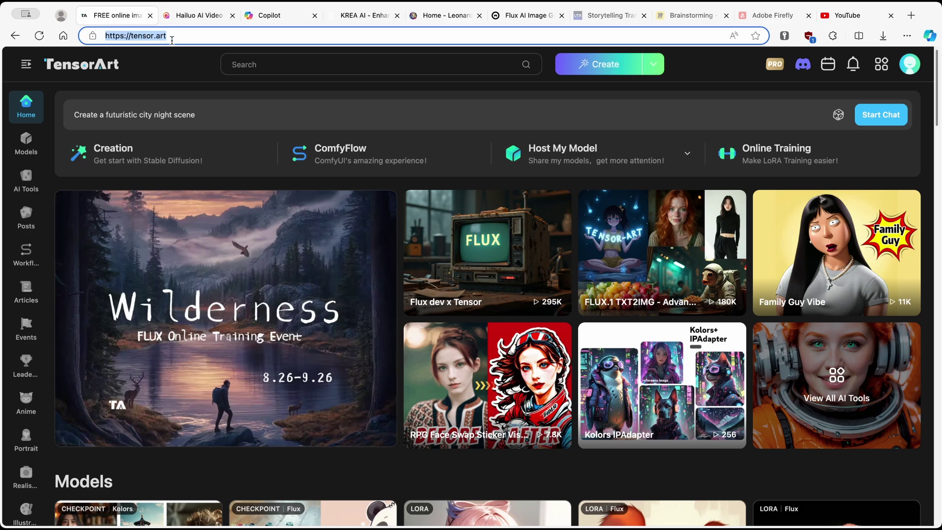
click(214, 37)
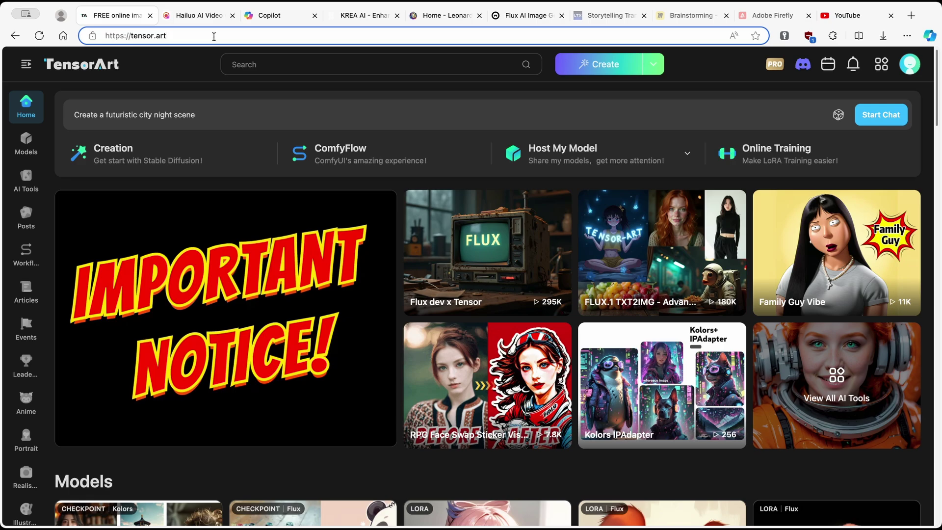
drag(184, 36, 103, 33)
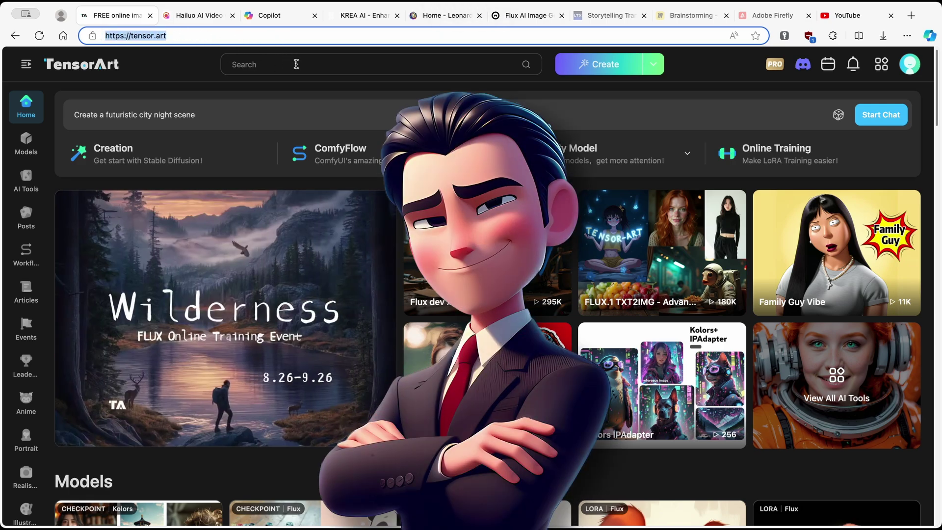
click(224, 41)
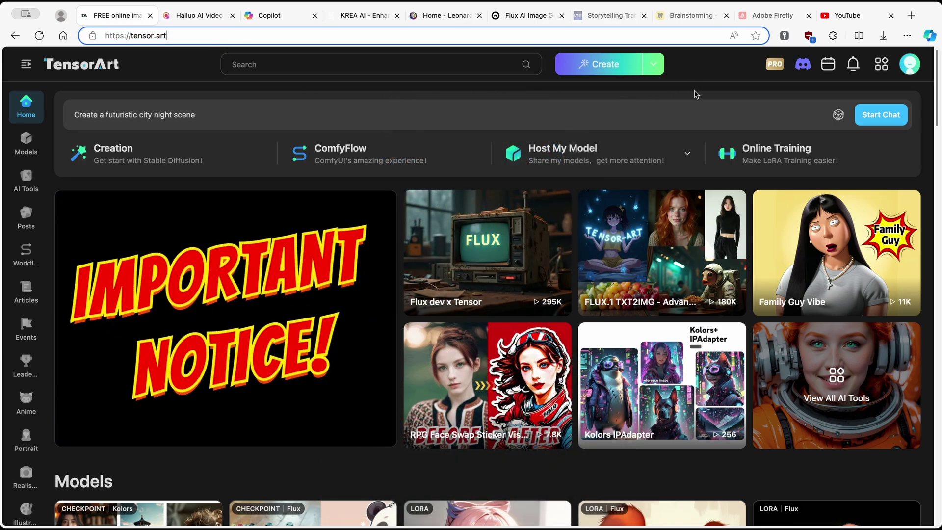
click(910, 65)
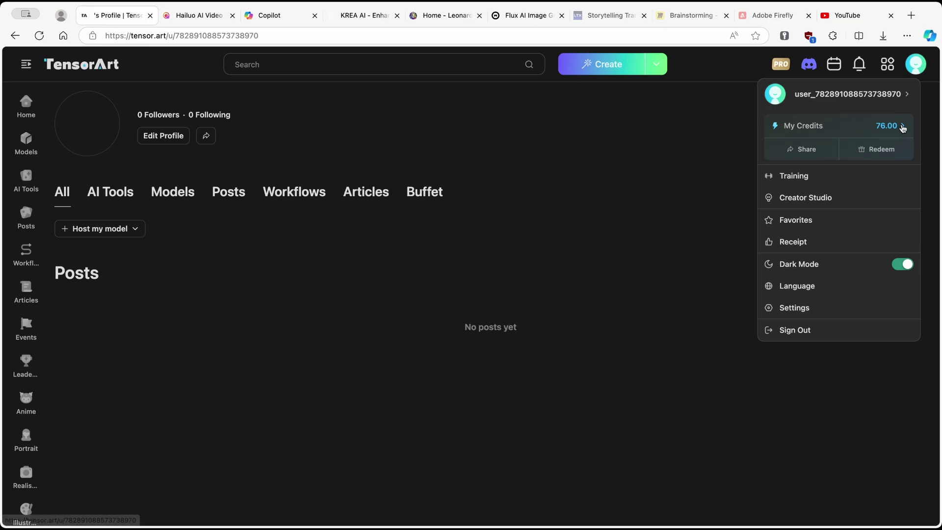
click(899, 129)
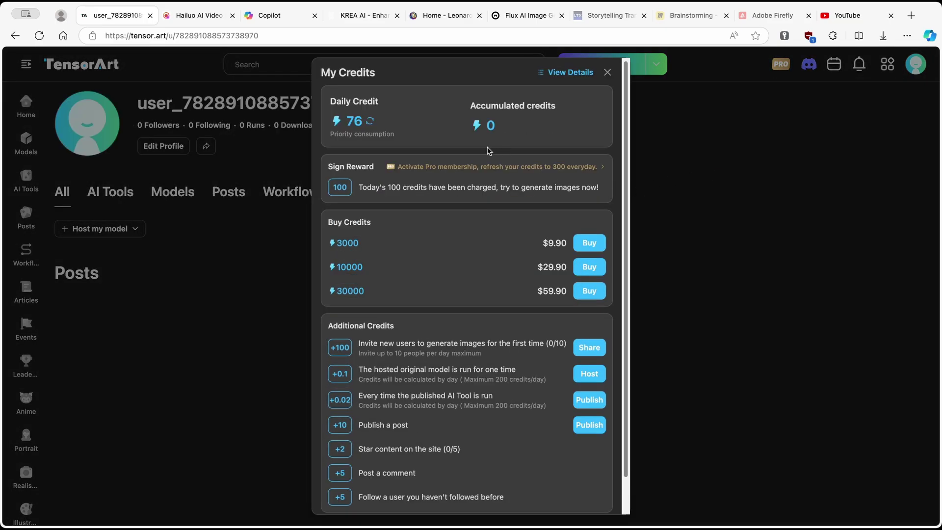
scroll(432, 146, down, 1)
scroll(394, 159, up, 1)
click(609, 73)
click(60, 99)
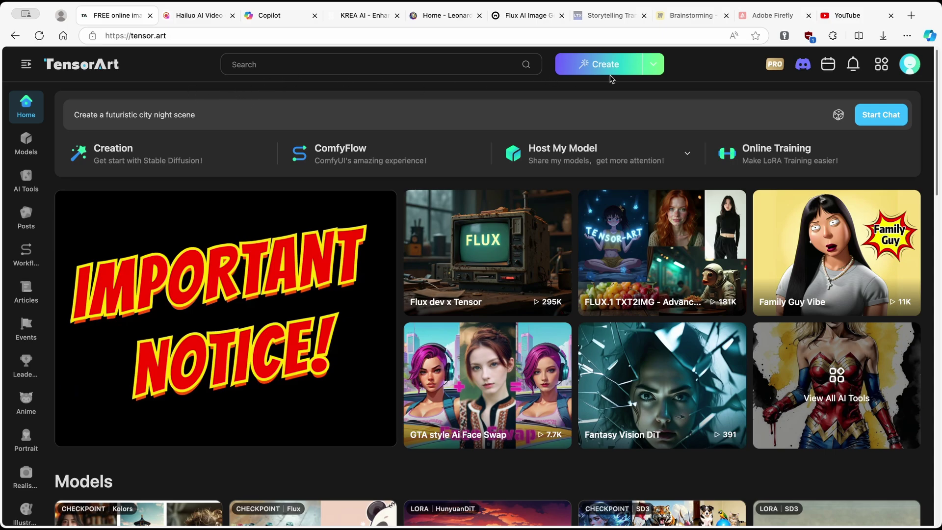
Start a Creation from the Create menu using FLUX.1 dev-fp8 with its recommended Euler sampler.
click(653, 65)
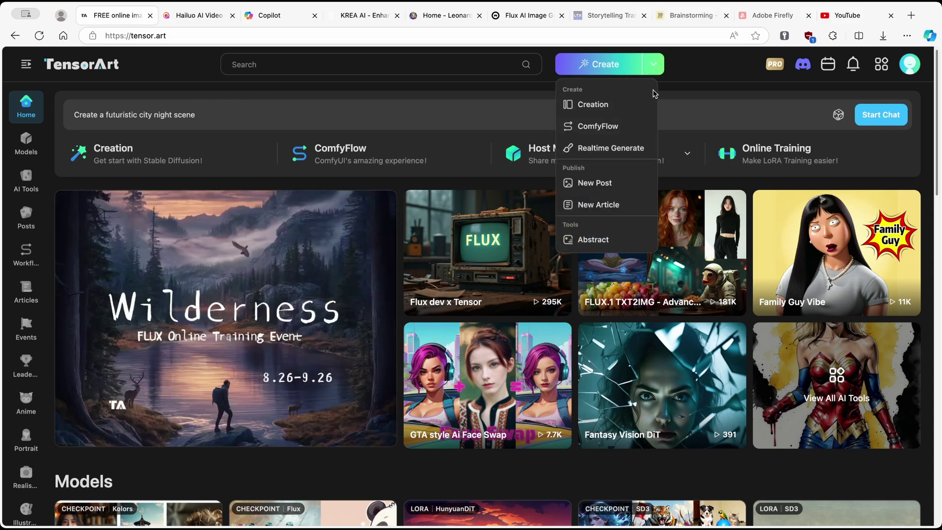
click(603, 106)
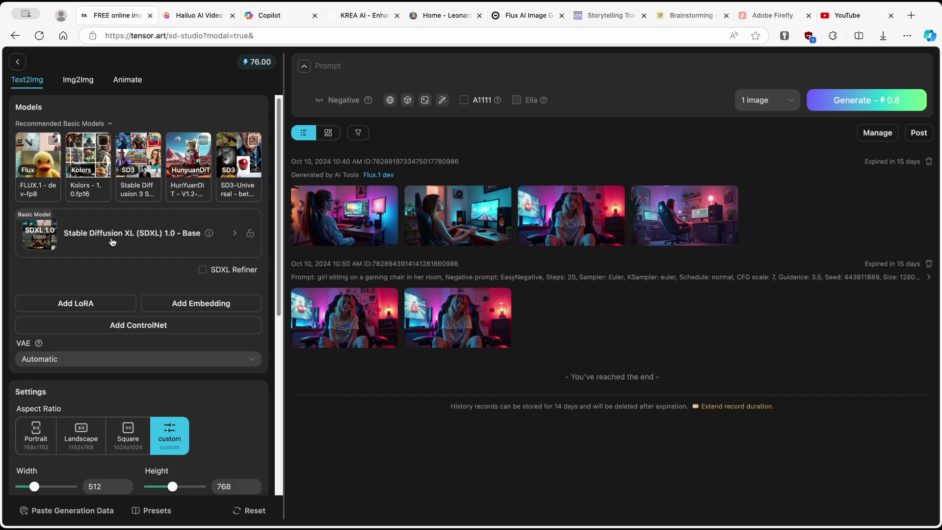
click(234, 236)
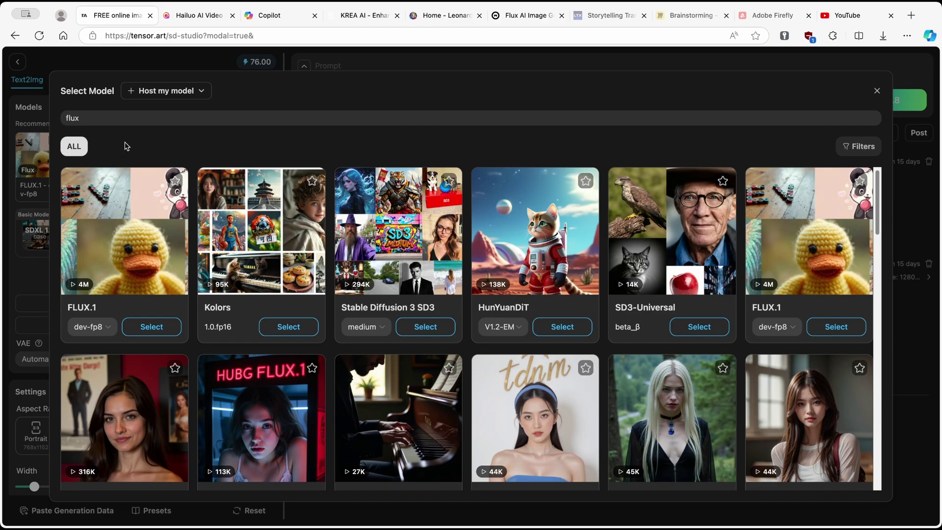
click(105, 117)
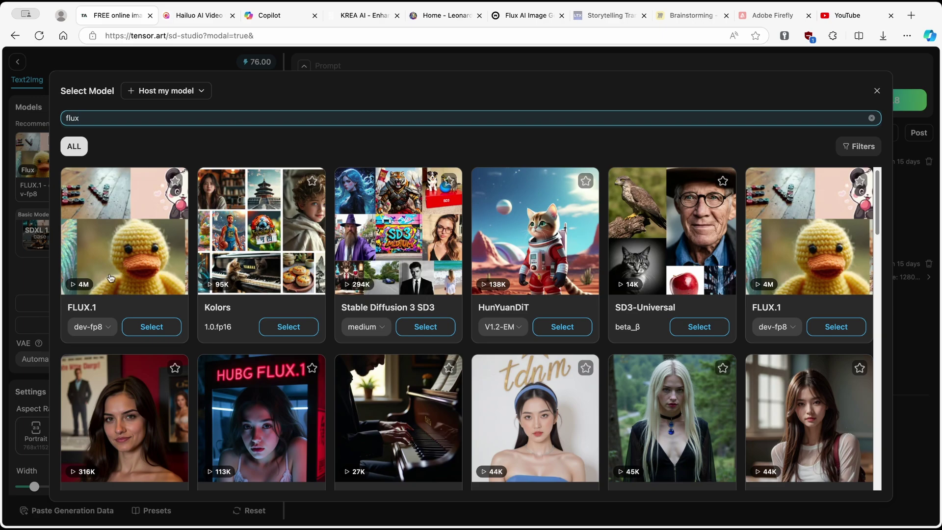
click(126, 236)
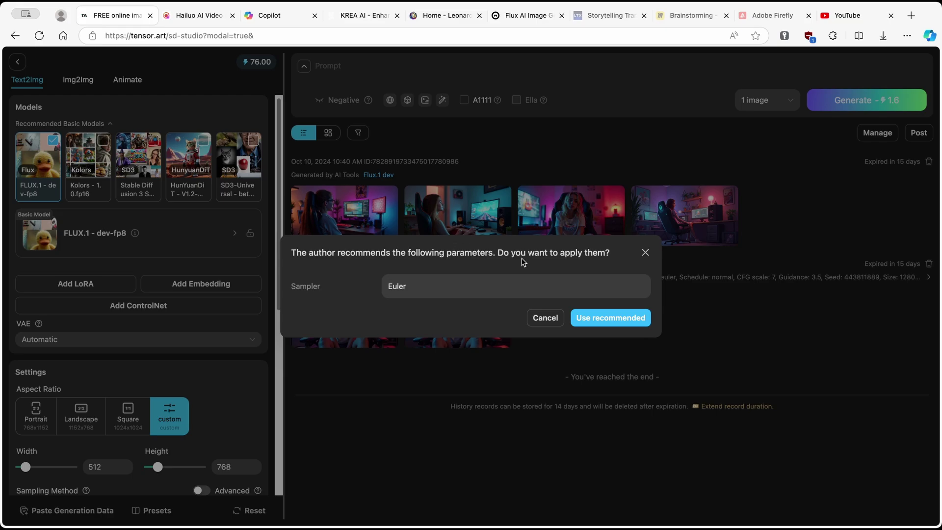
click(613, 319)
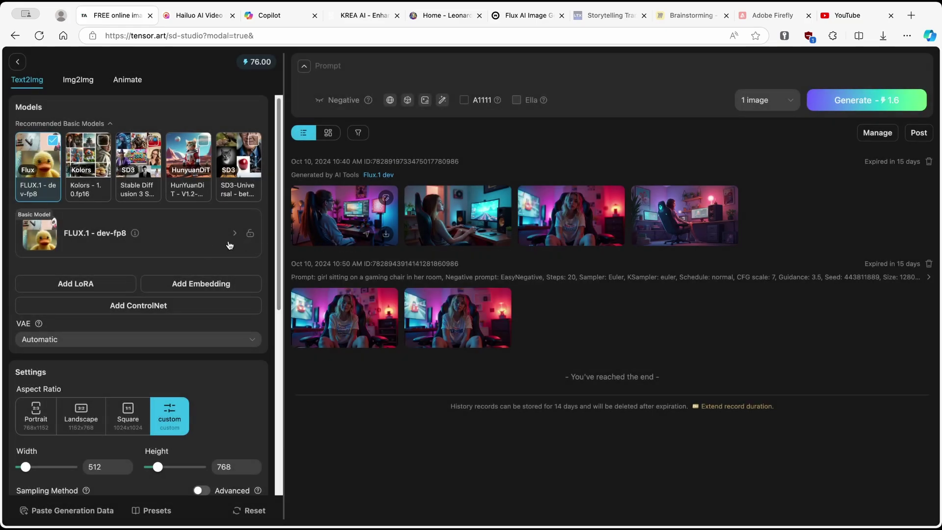
Choose the Landscape 1152×768 aspect ratio, then check Guidance Scale and the Advanced Settings.
scroll(181, 283, down, 2)
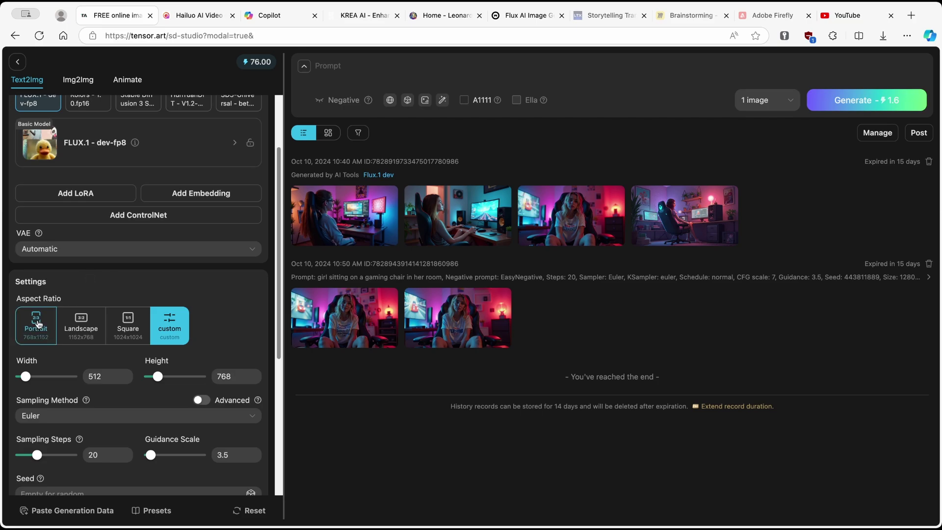
click(81, 324)
scroll(133, 292, down, 2)
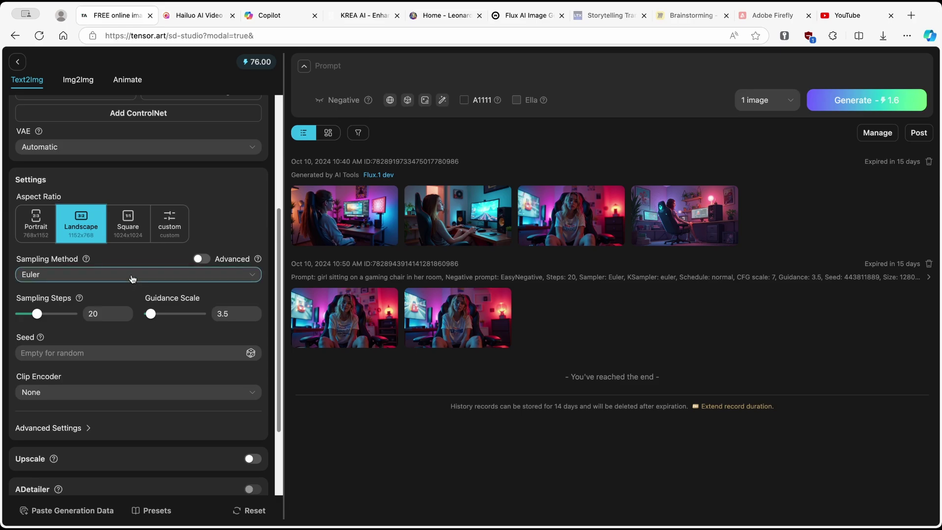
scroll(110, 268, down, 1)
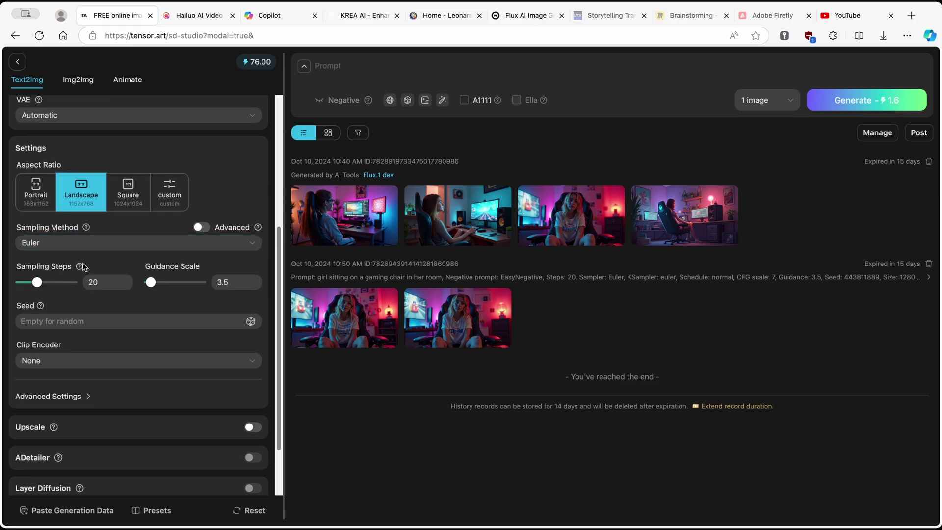
mouse_move(80, 267)
click(225, 287)
scroll(116, 327, down, 2)
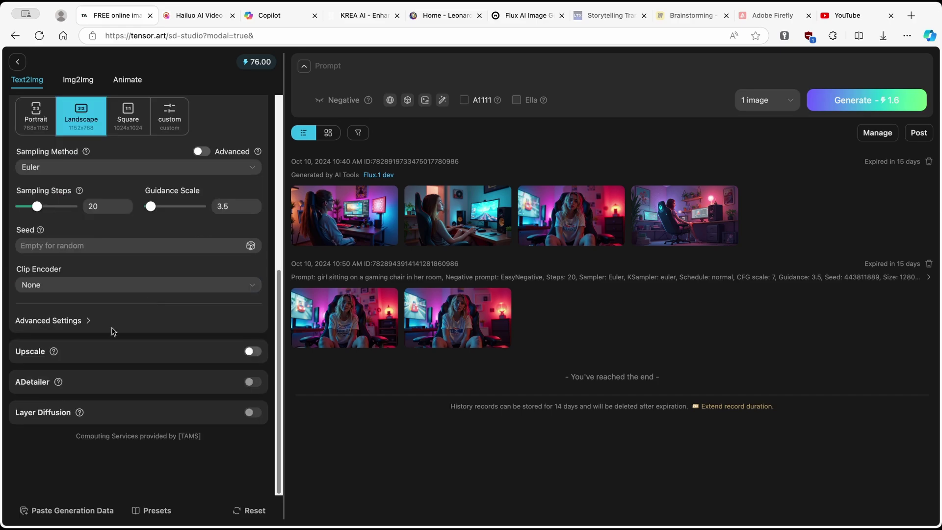
click(87, 321)
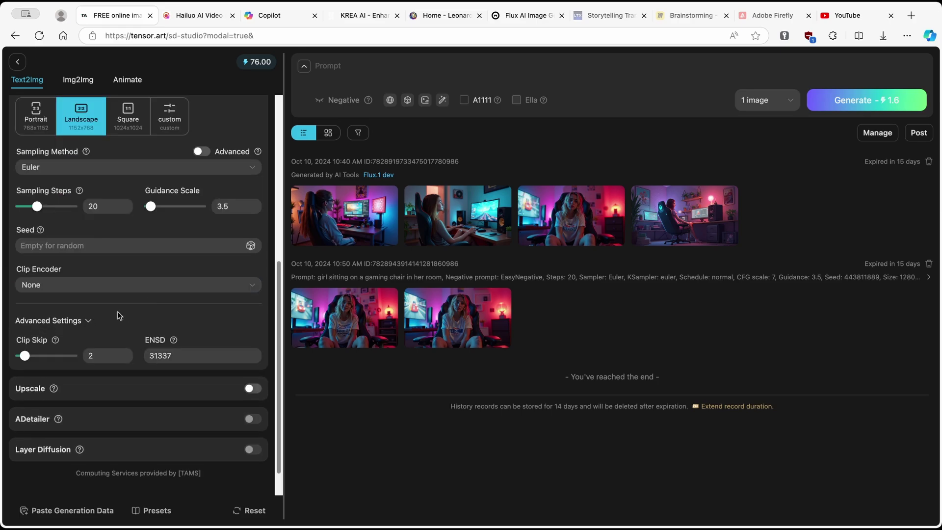
click(92, 321)
scroll(124, 354, up, 5)
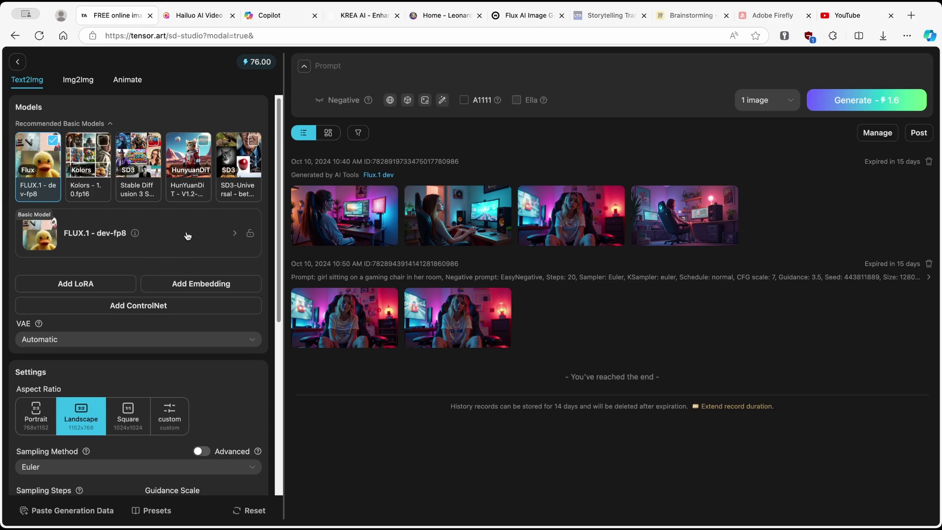
Write the prompt 'a girl sitting in a gaming chair in her room. she is similing and has pink hair' and enhance it.
click(365, 72)
text(a girl sitting in a gaming chair in her roo)
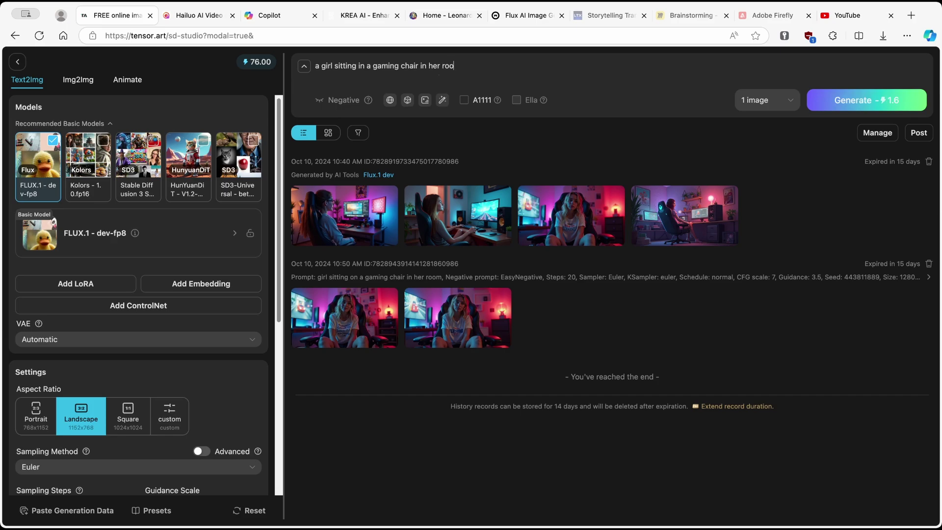
text(m. she is similing and has pink)
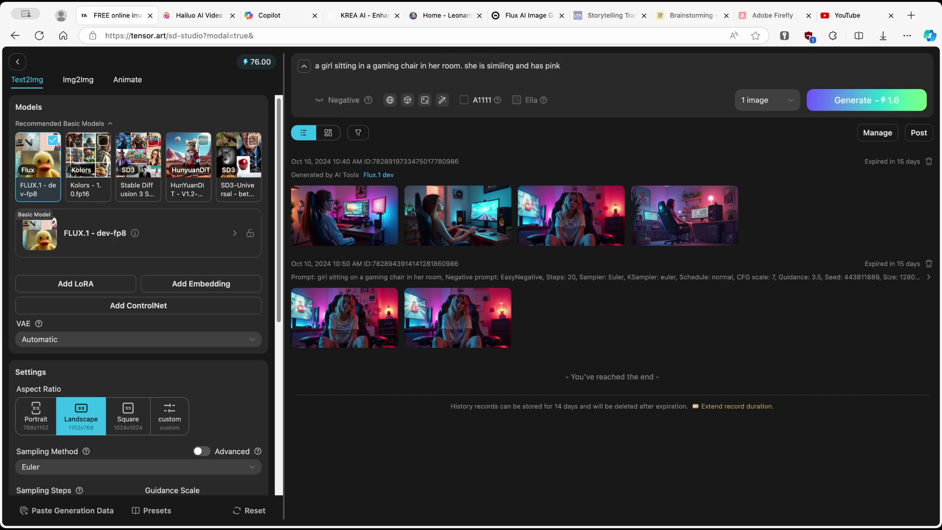
text( hair)
click(339, 102)
click(350, 122)
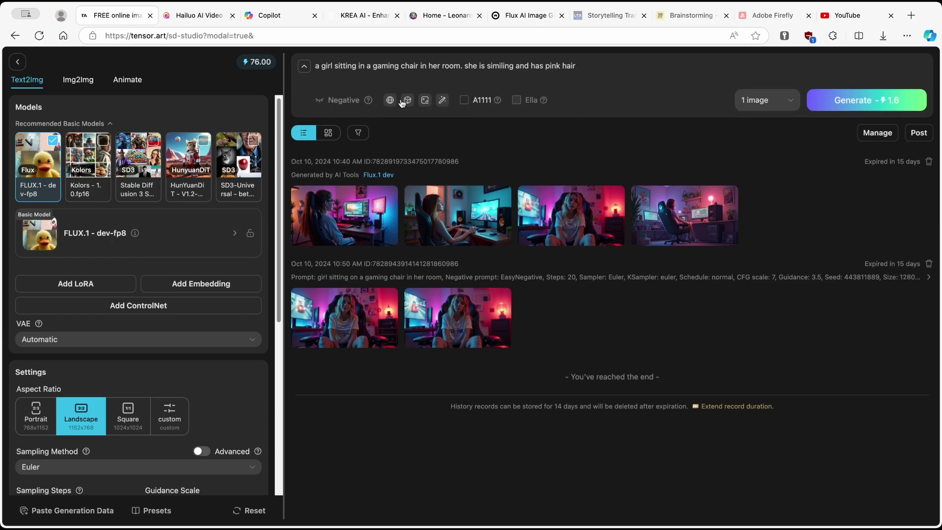
click(444, 101)
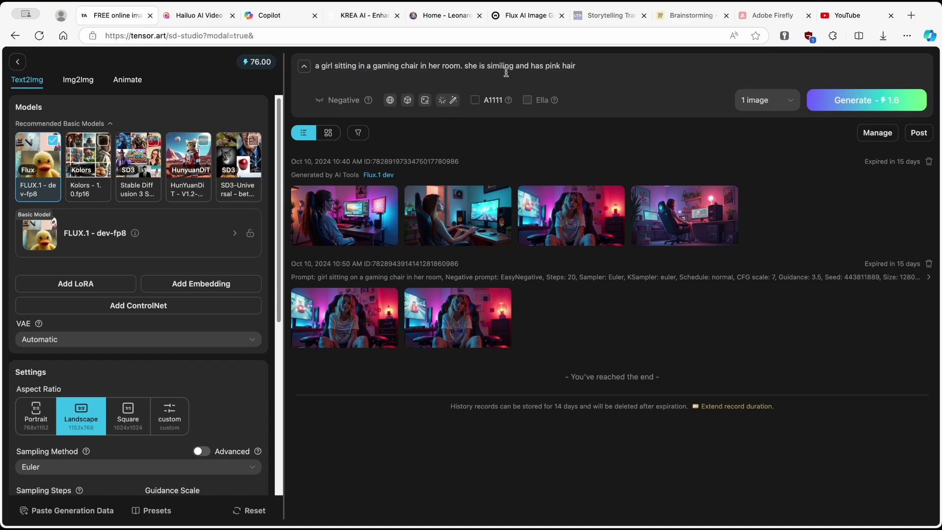
Set the image count to 2 and generate from the revised prompt.
drag(480, 90, 533, 63)
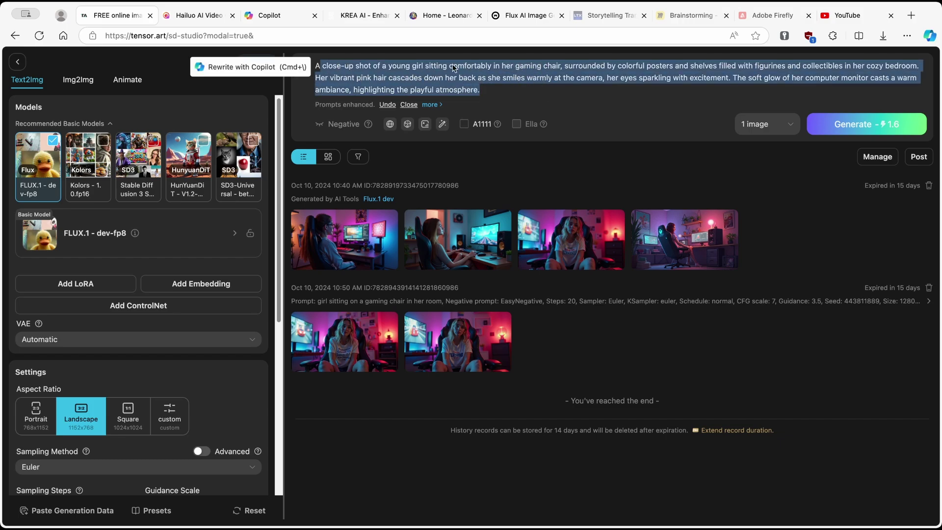
click(765, 111)
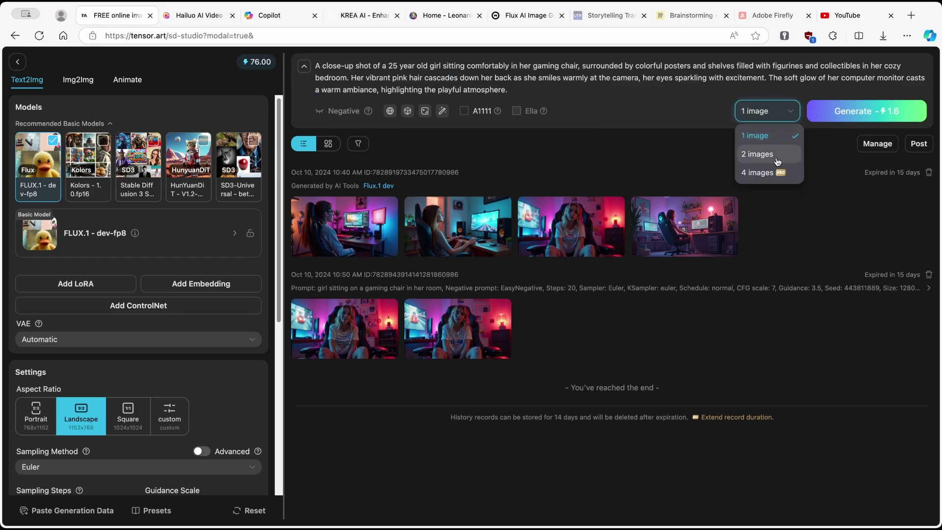
click(774, 158)
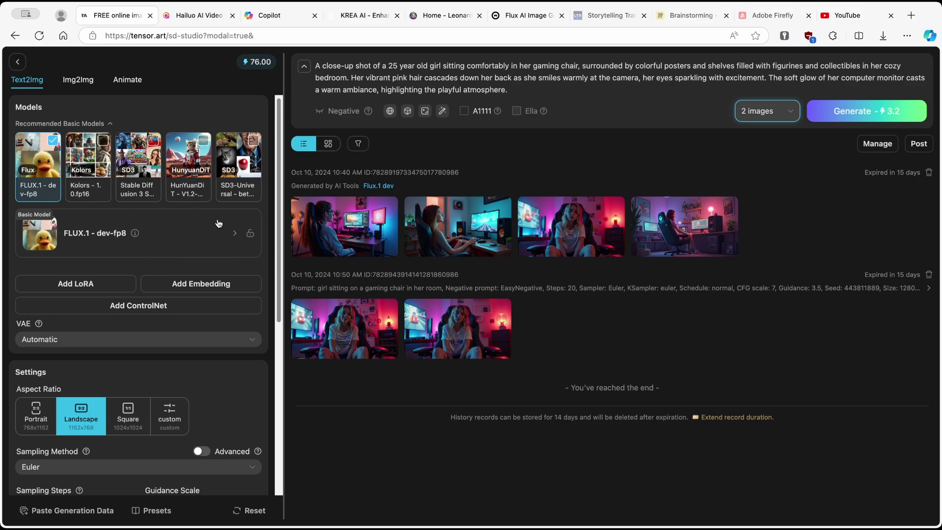
drag(529, 91, 315, 65)
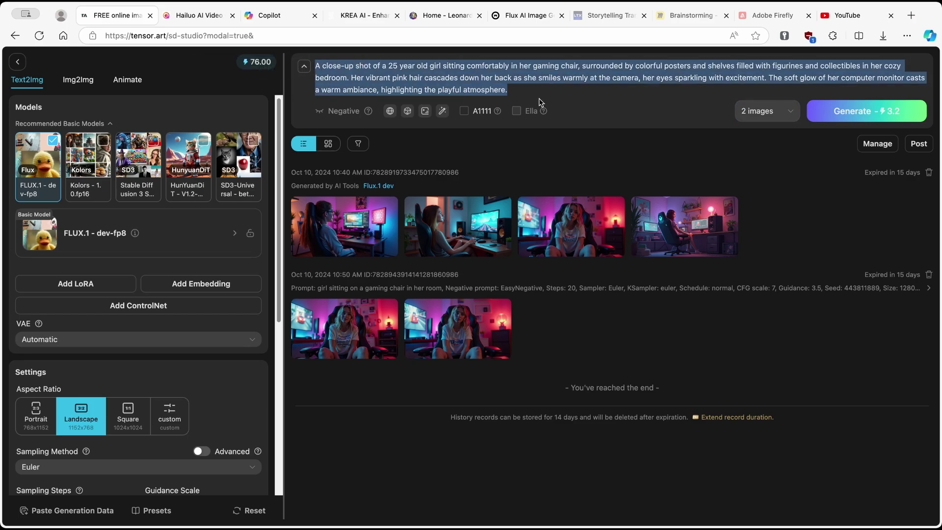
click(842, 117)
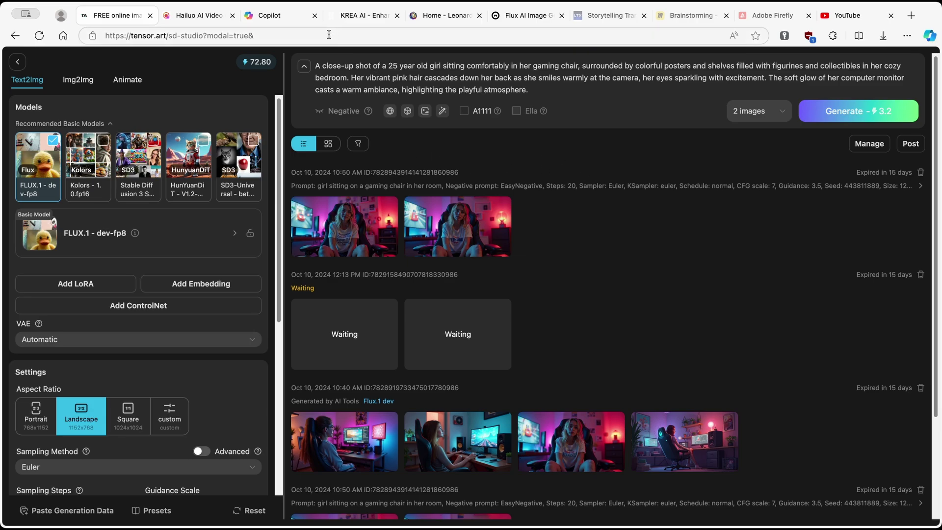
Wait until both pink-haired girl images from the queued job appear in the history.
click(151, 37)
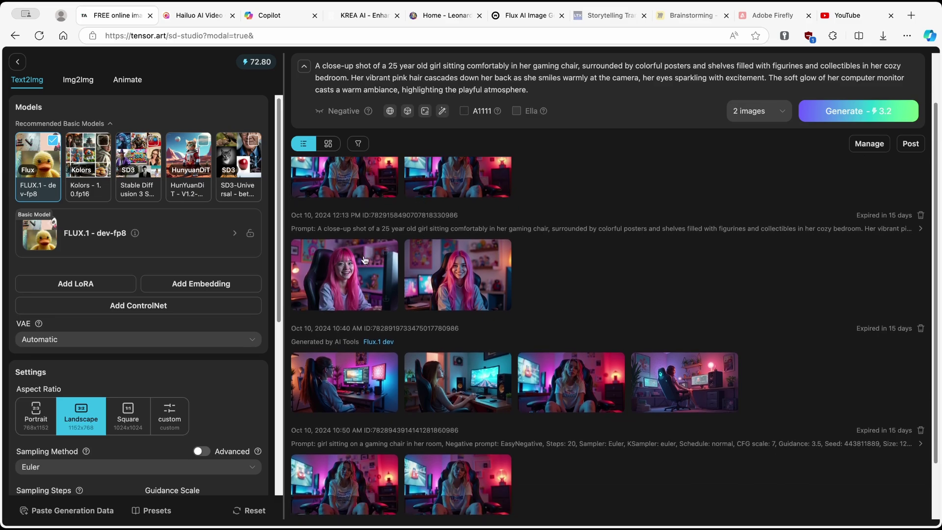
Compare both pink-haired girl images in detail view and download the second as 782916261387648631.png.
click(360, 264)
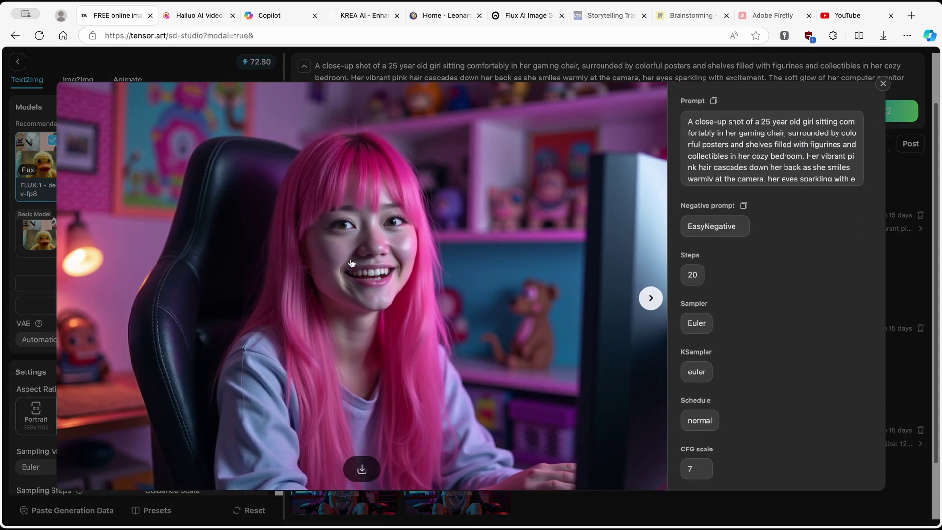
click(652, 298)
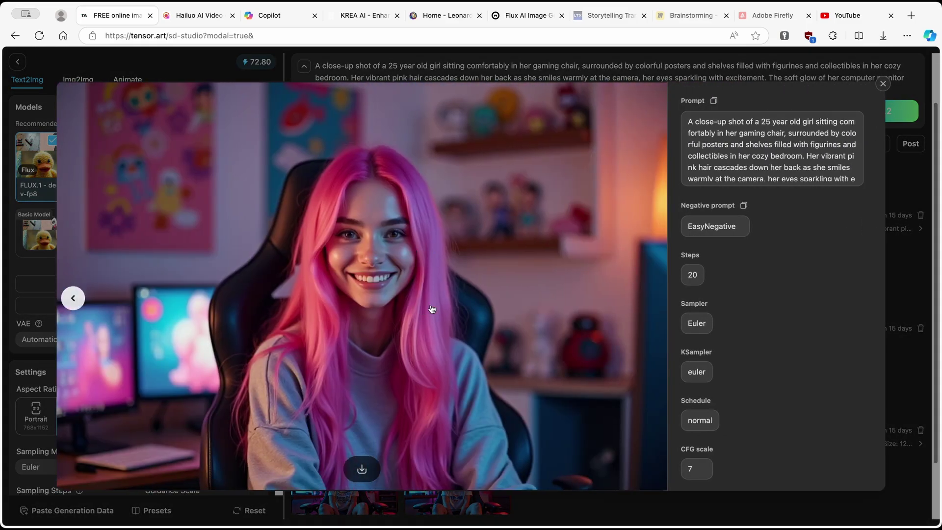
scroll(757, 247, down, 1)
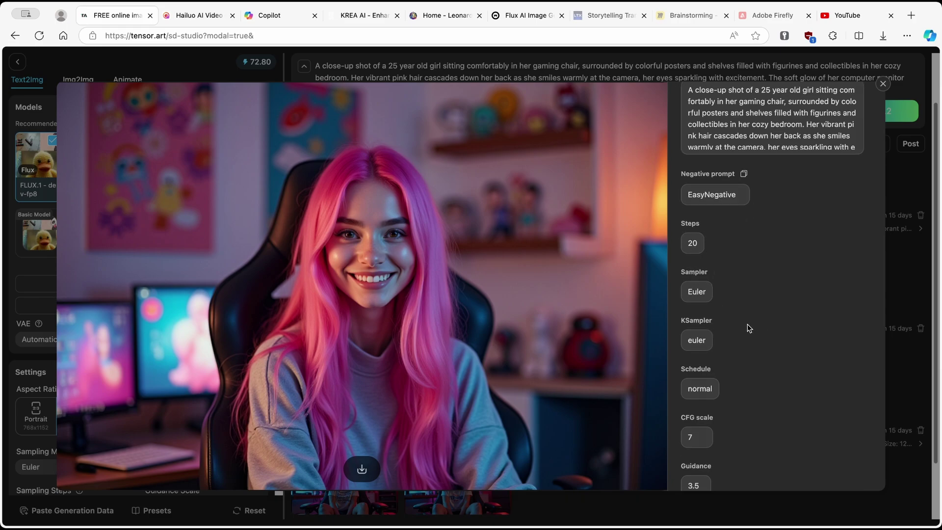
scroll(773, 369, down, 2)
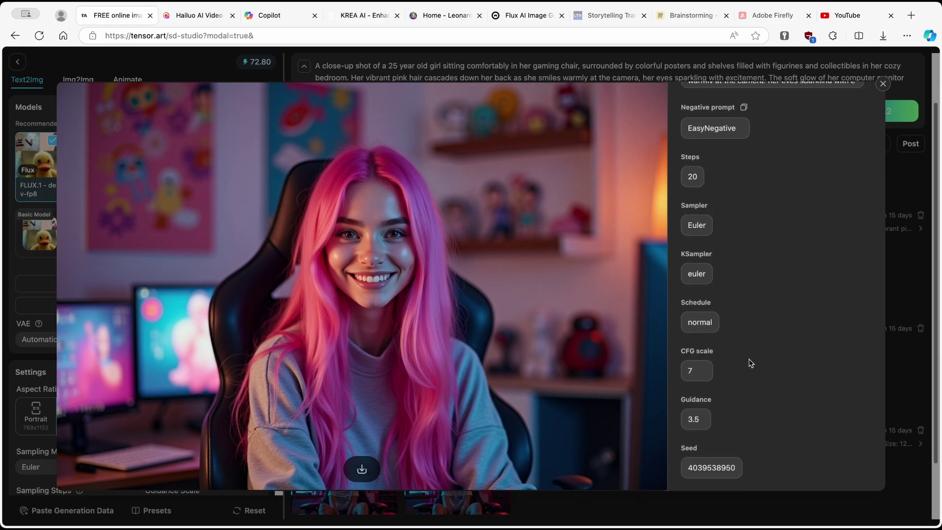
click(884, 82)
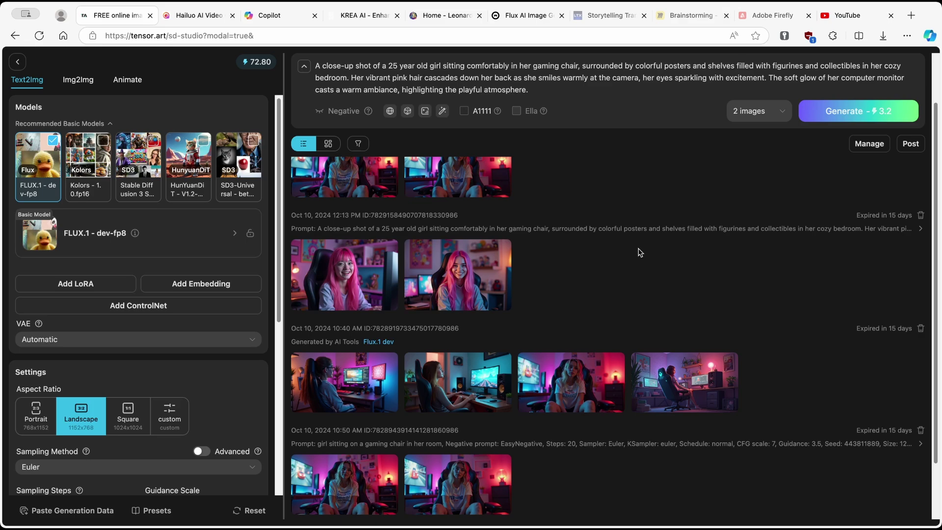
scroll(598, 186, down, 2)
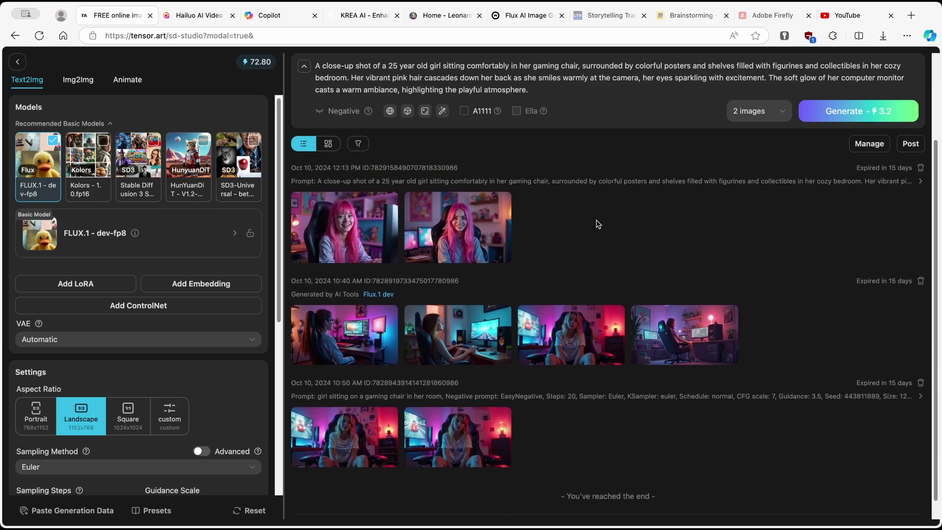
click(463, 224)
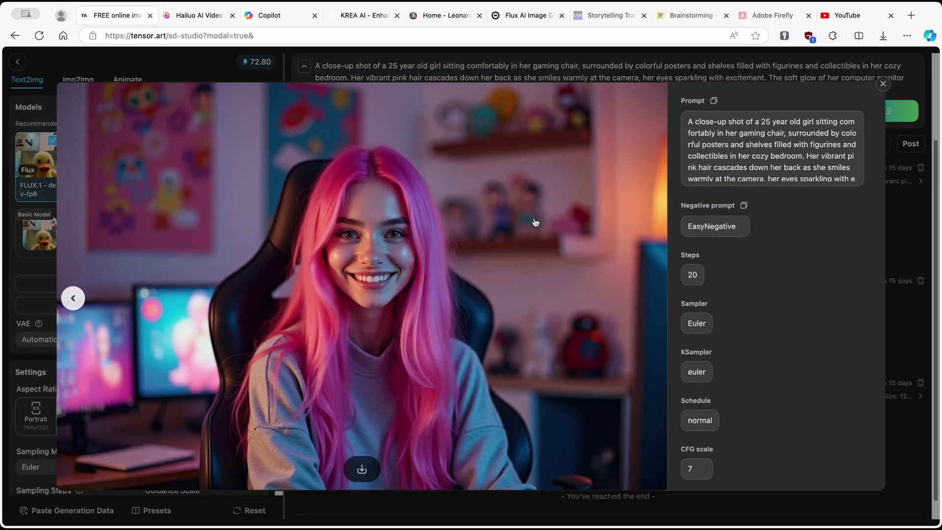
click(362, 469)
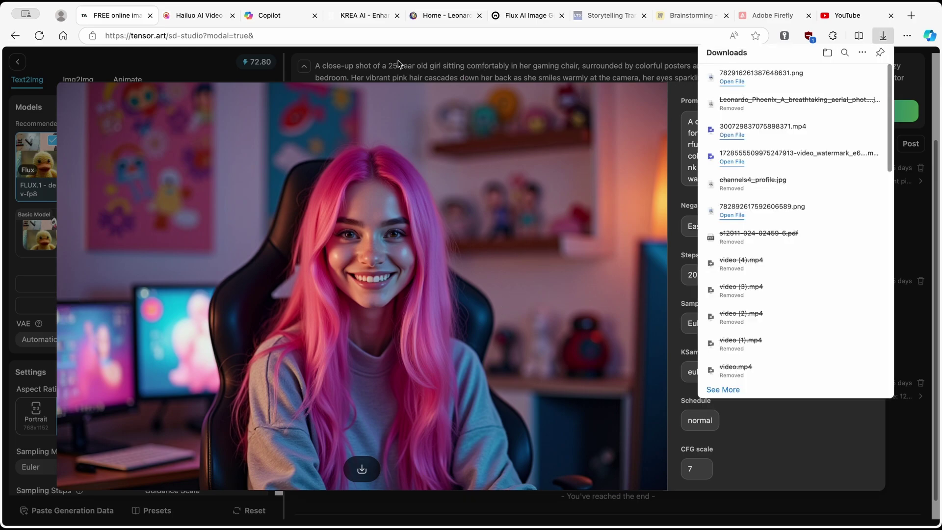
Upload 782916261387648631.png from Downloads as the reference image in Hailuo AI's prompt.
click(194, 15)
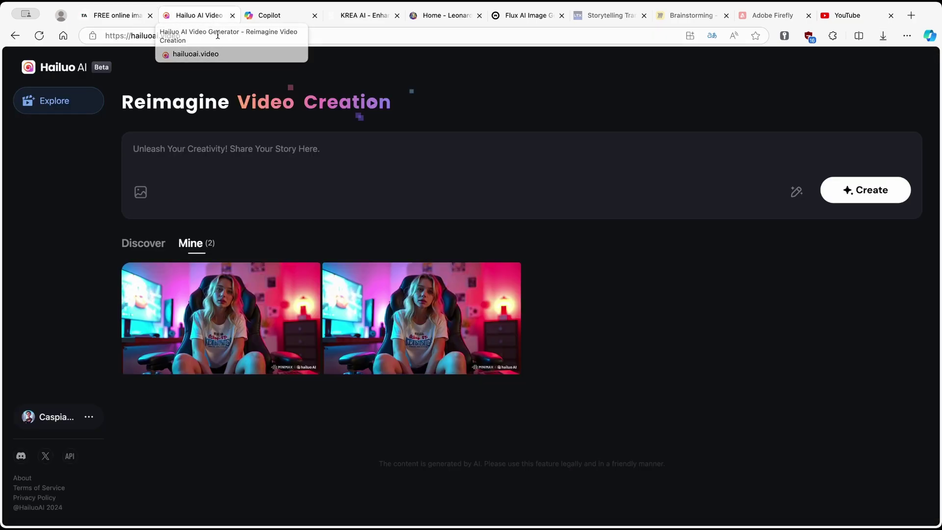
click(179, 36)
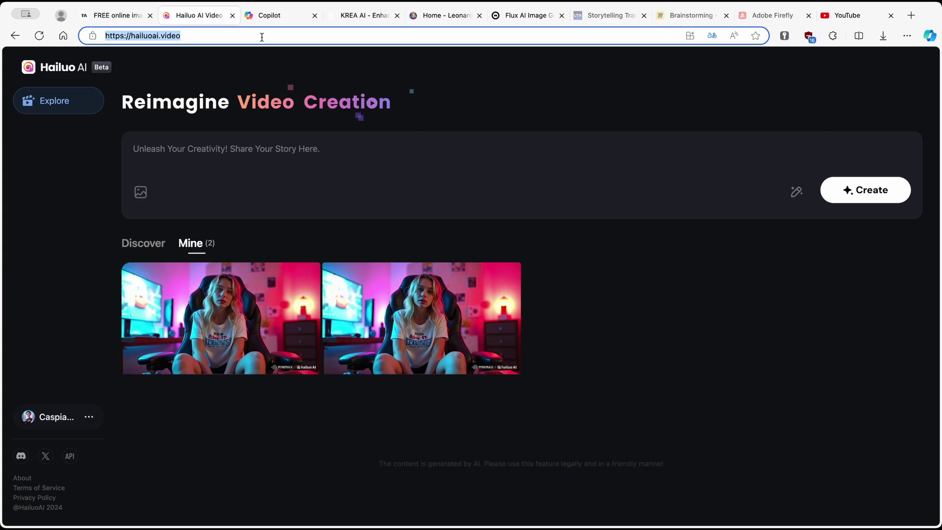
click(210, 39)
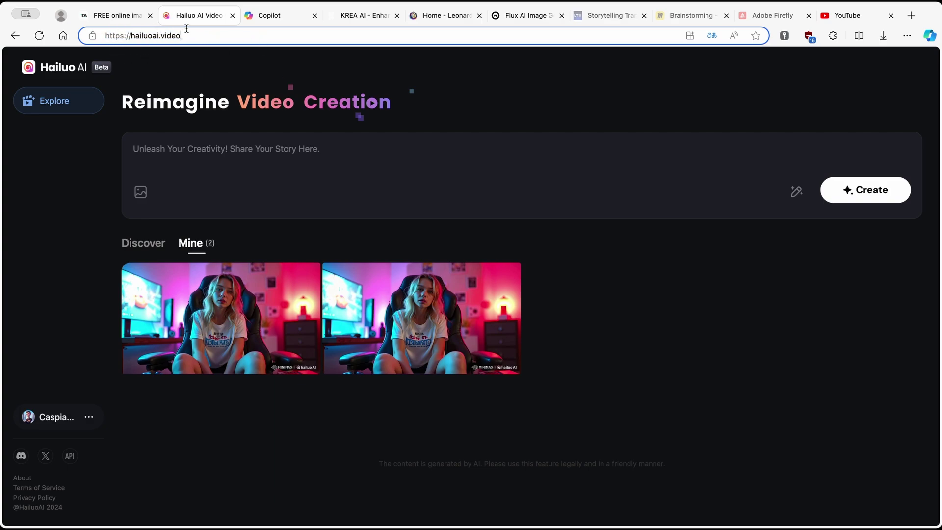
click(141, 194)
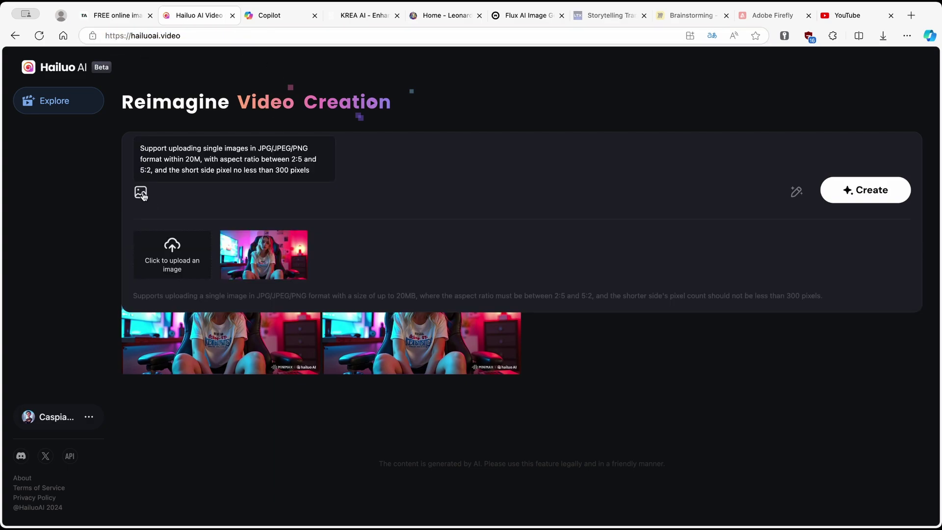
click(212, 244)
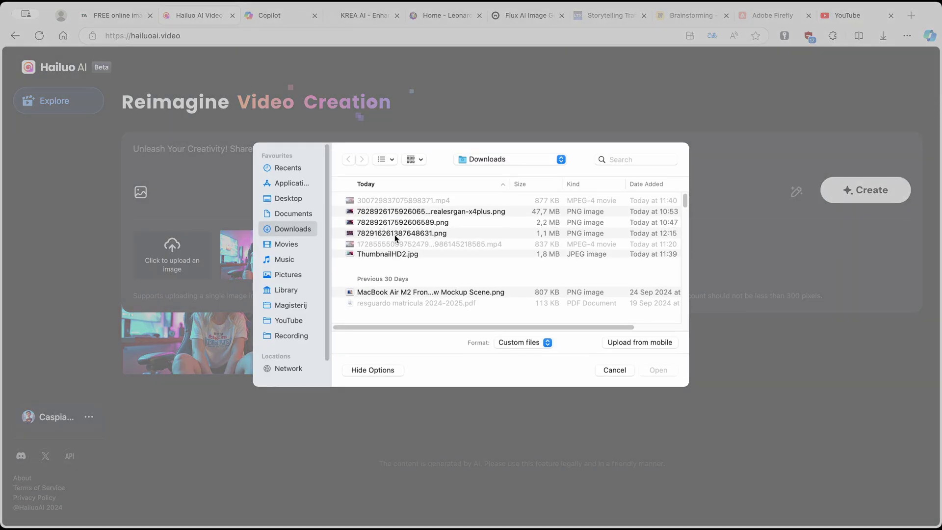
click(436, 235)
click(654, 371)
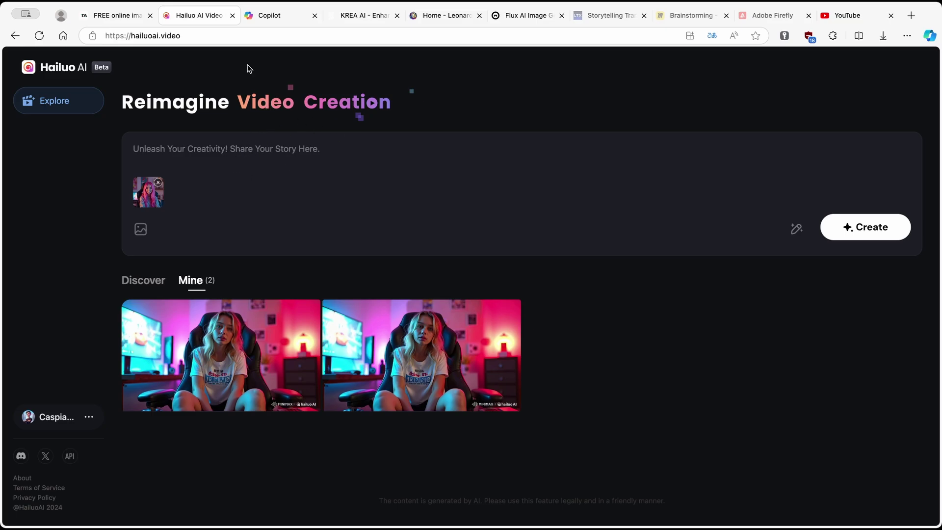
Copy the full pink-haired girl image prompt from the TensorArt generation page.
click(118, 16)
drag(530, 90, 316, 65)
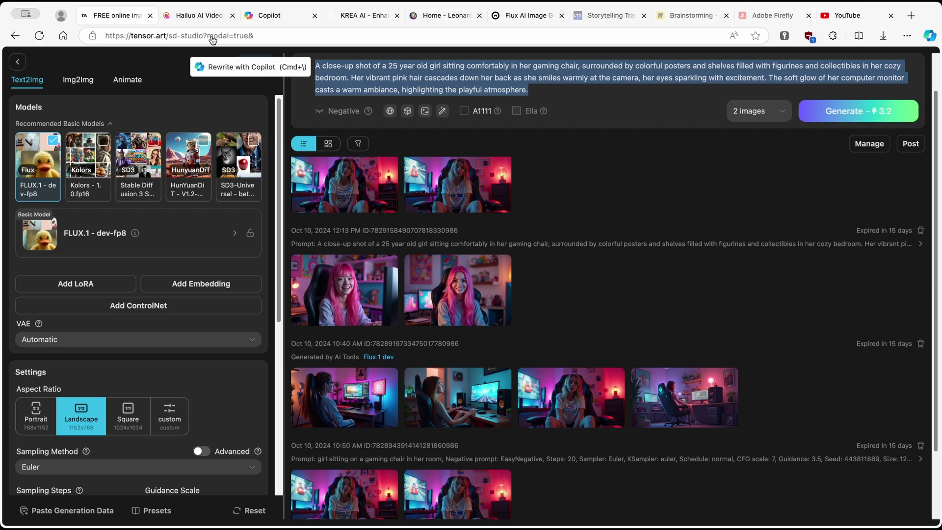
right_click(451, 74)
click(496, 188)
Ask Copilot, in creative style, for a video prompt from the pasted scene with a ceiling camera angle.
click(272, 15)
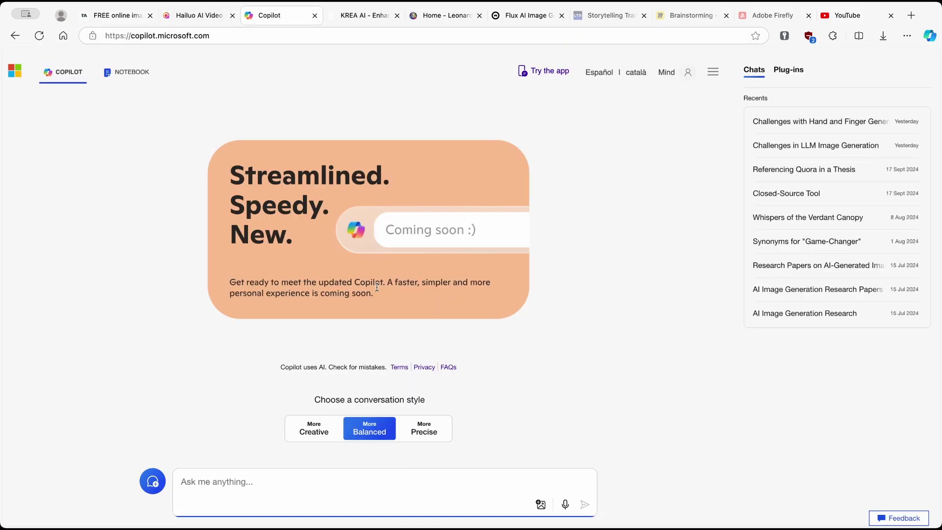
click(314, 430)
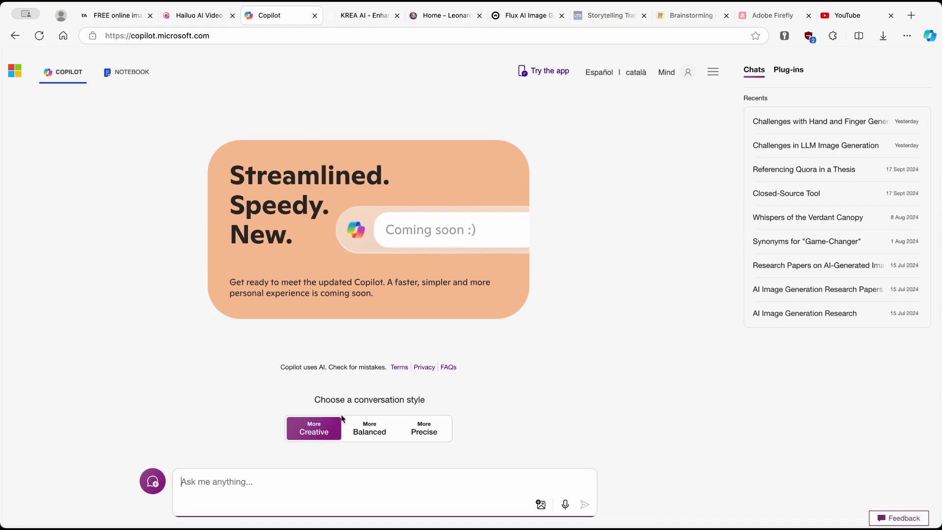
text(write a vid)
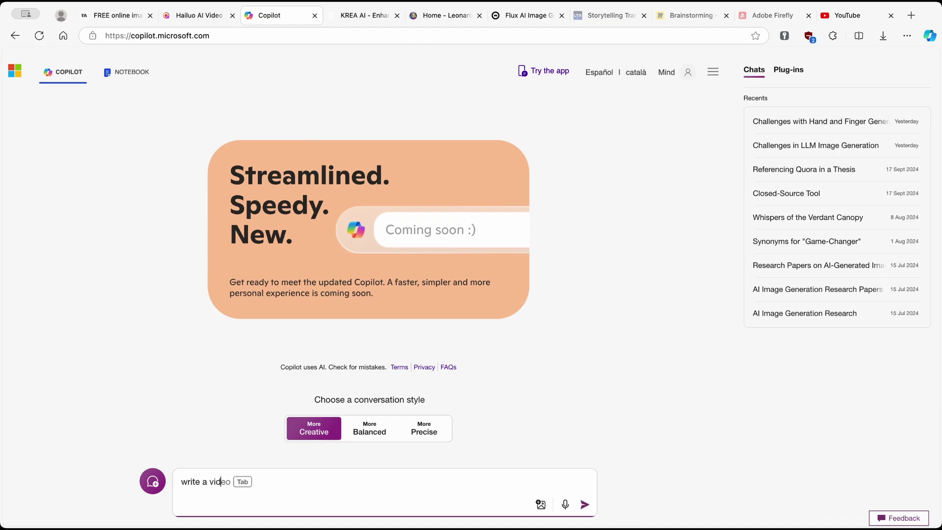
text(eo prompt from this:)
key(ctrl+v)
text(mention cam)
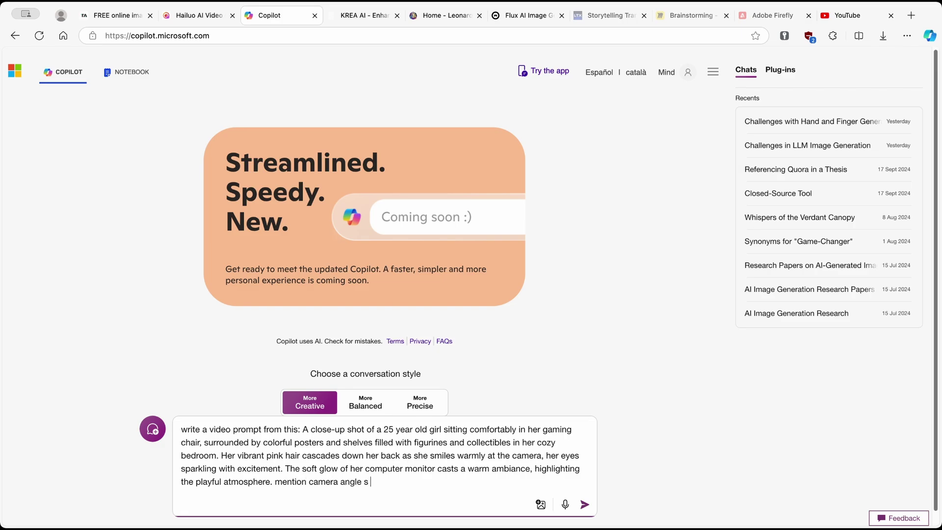
text(era angle is from the ceiling)
key(Return)
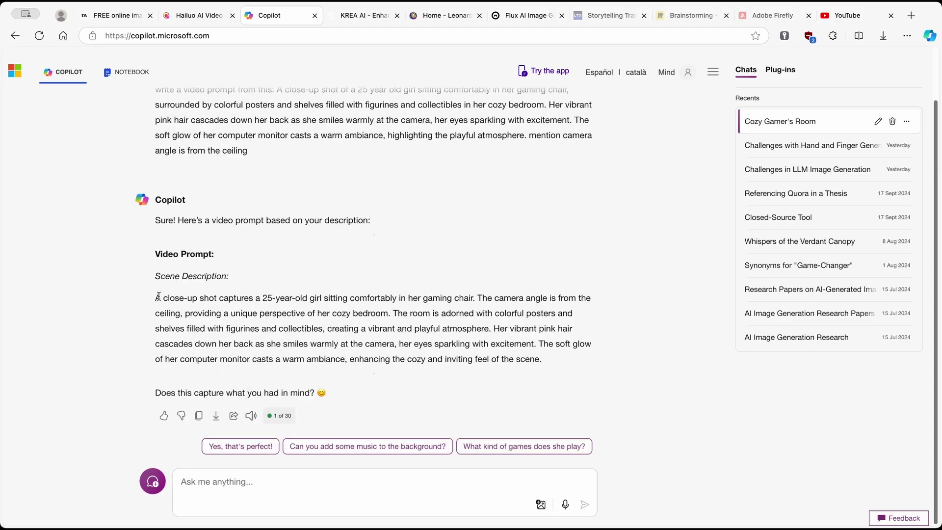
drag(542, 362, 159, 296)
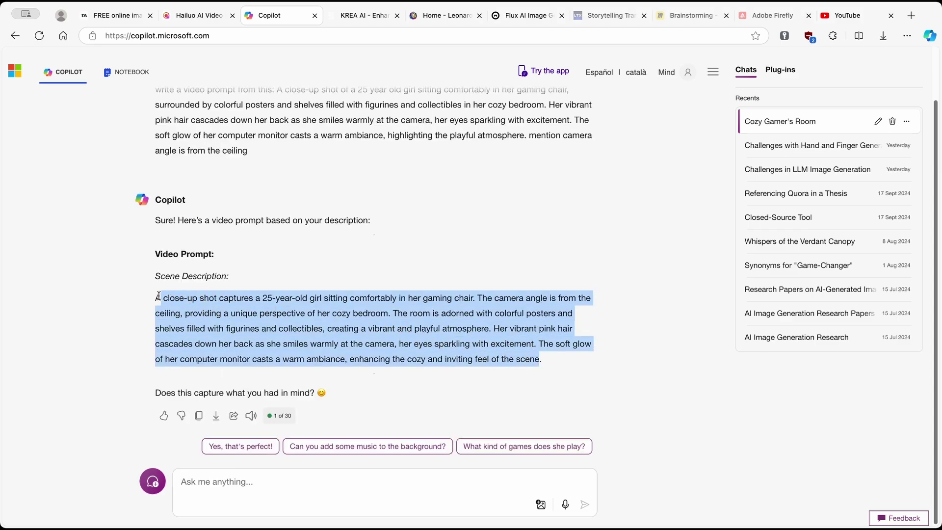
Paste Copilot's gaming-chair scene prompt into Hailuo AI, enable prompt enhancement, and create the video.
click(192, 17)
key(ctrl+v)
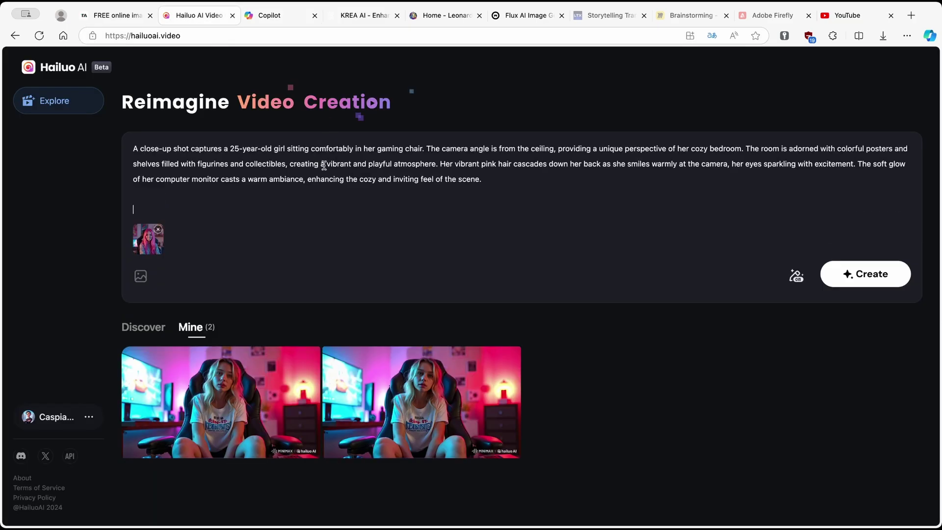
key(BackSpace)
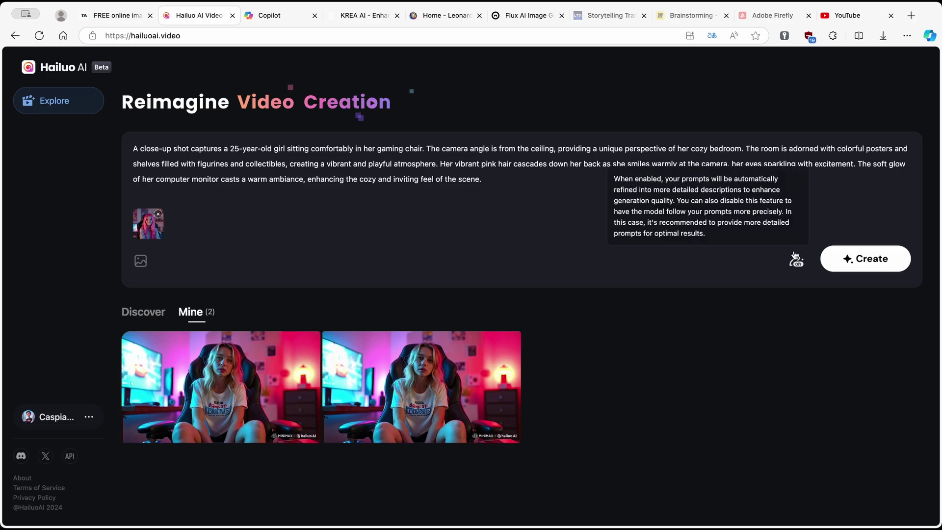
click(795, 261)
click(858, 261)
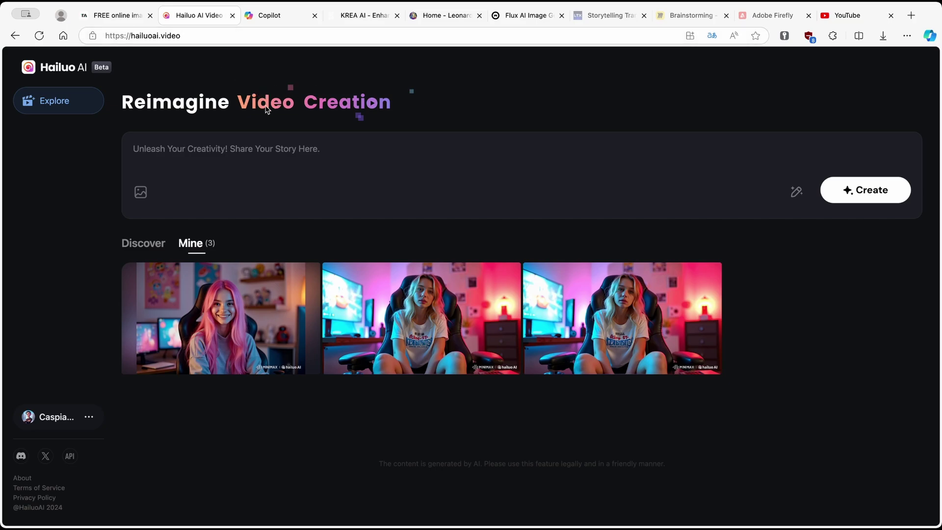
click(236, 309)
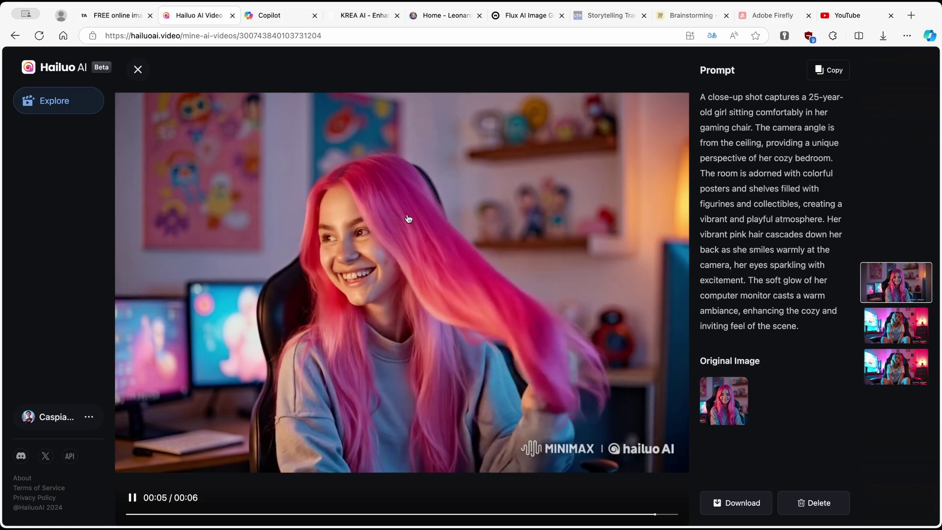
click(138, 69)
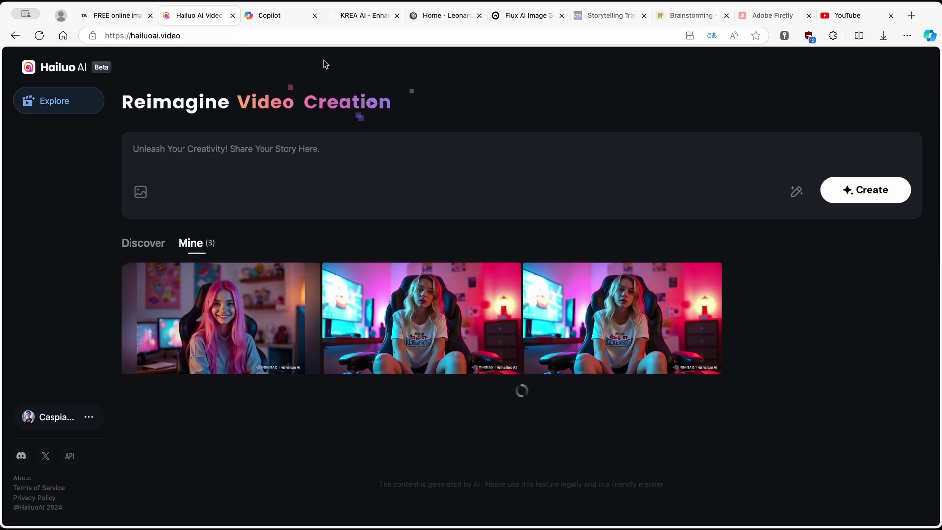
Go from the KREA home page to the Enhancer app.
click(358, 15)
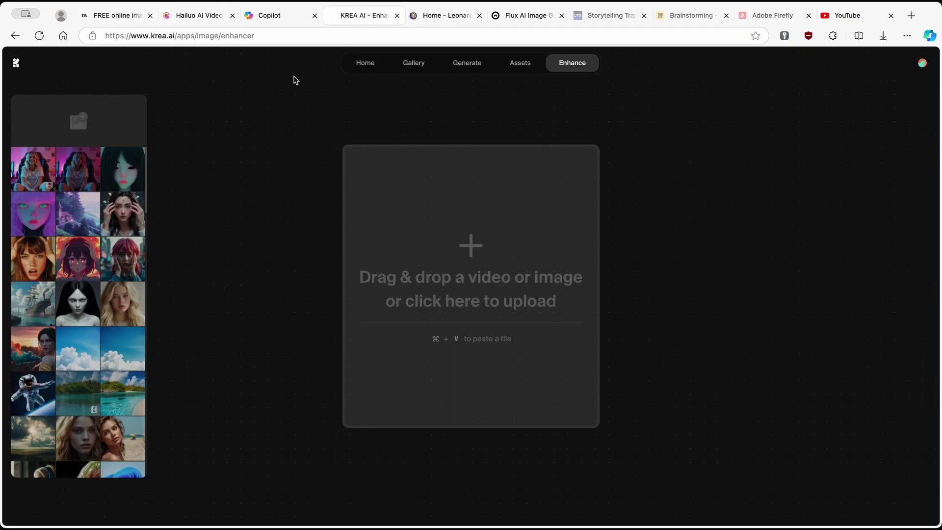
click(413, 108)
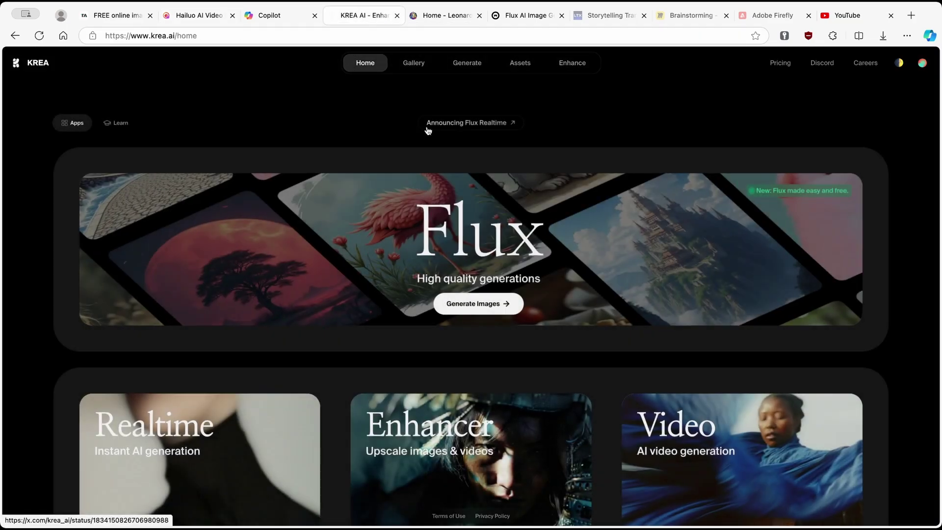
scroll(539, 252, down, 3)
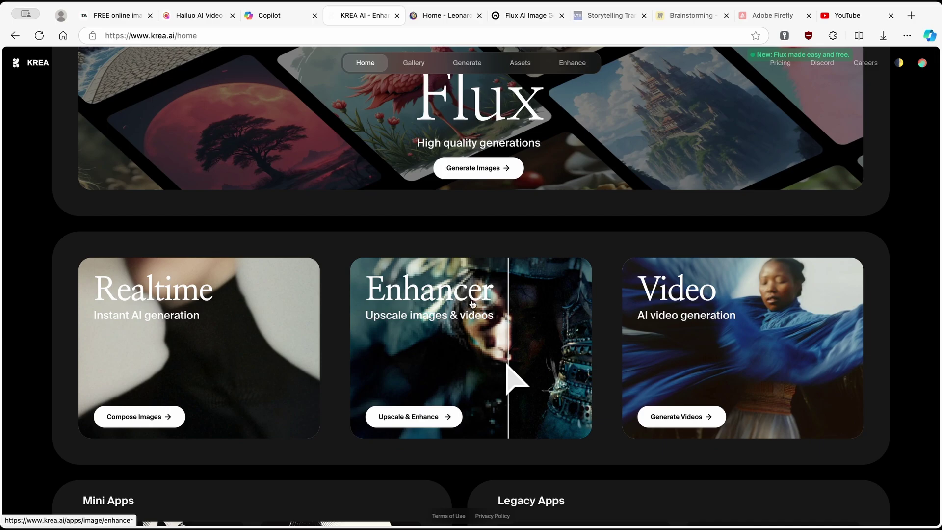
scroll(383, 196, up, 3)
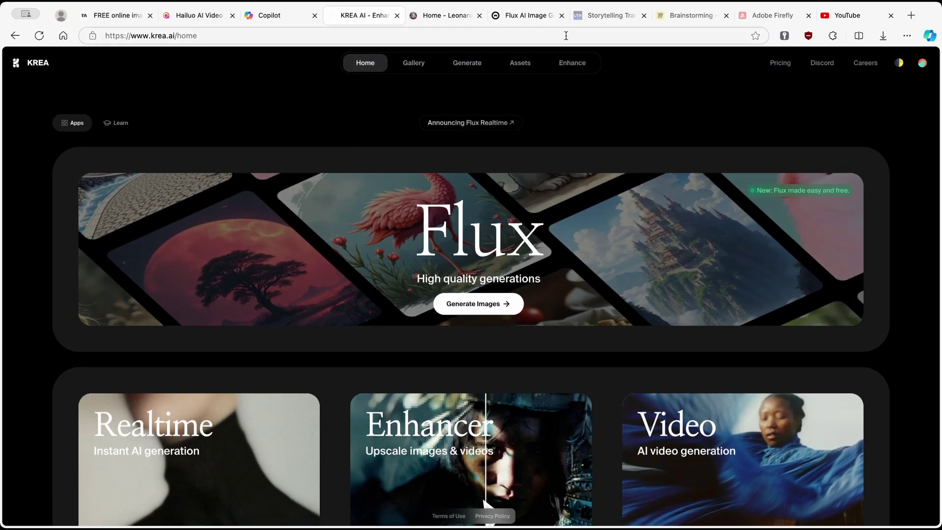
scroll(471, 323, down, 2)
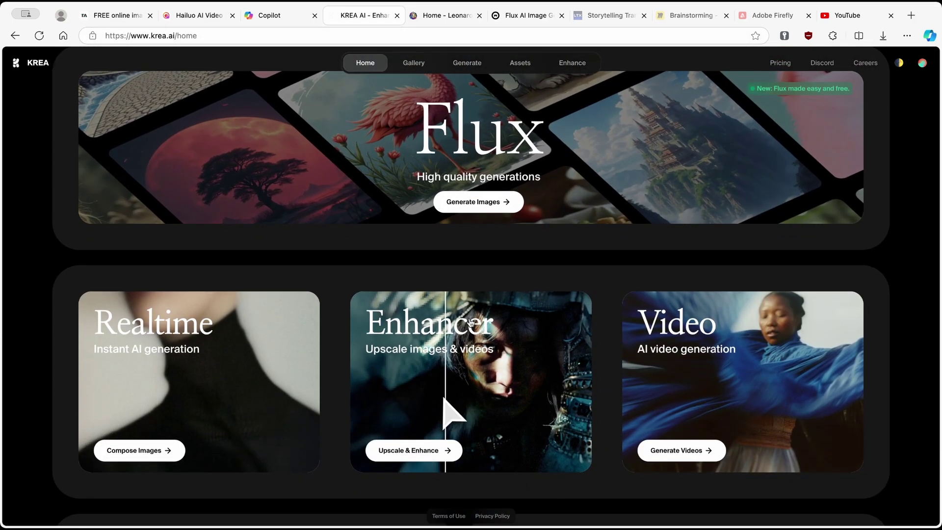
click(459, 328)
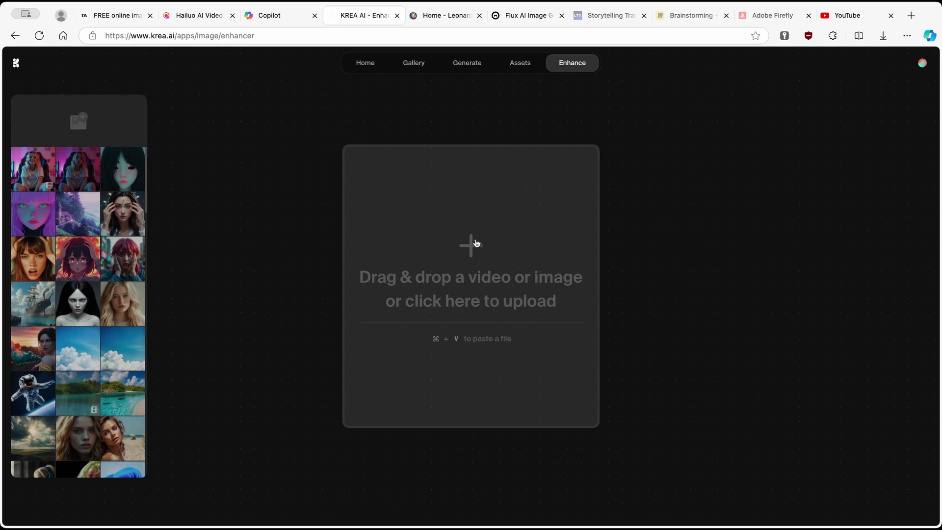
Pick 300743840103731204.mp4 from Downloads in the Enhancer's upload dialog.
click(473, 244)
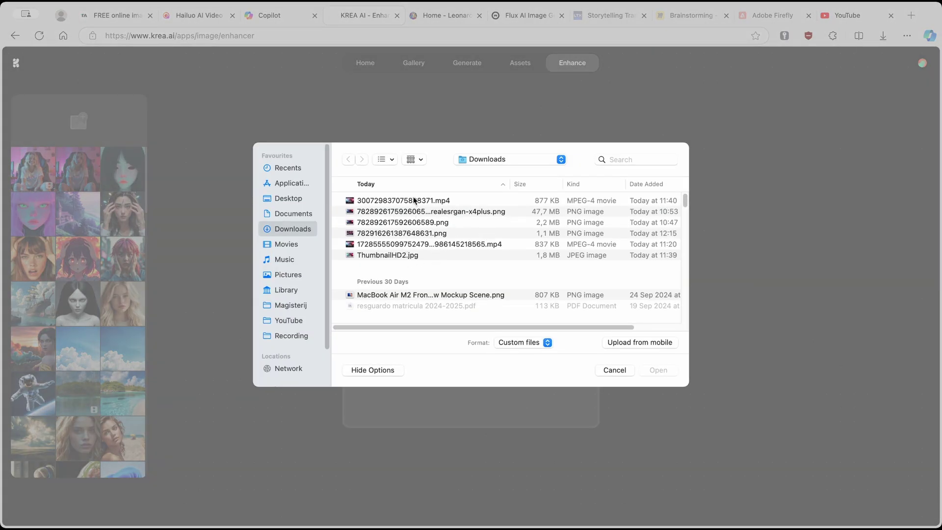
key(Escape)
click(198, 20)
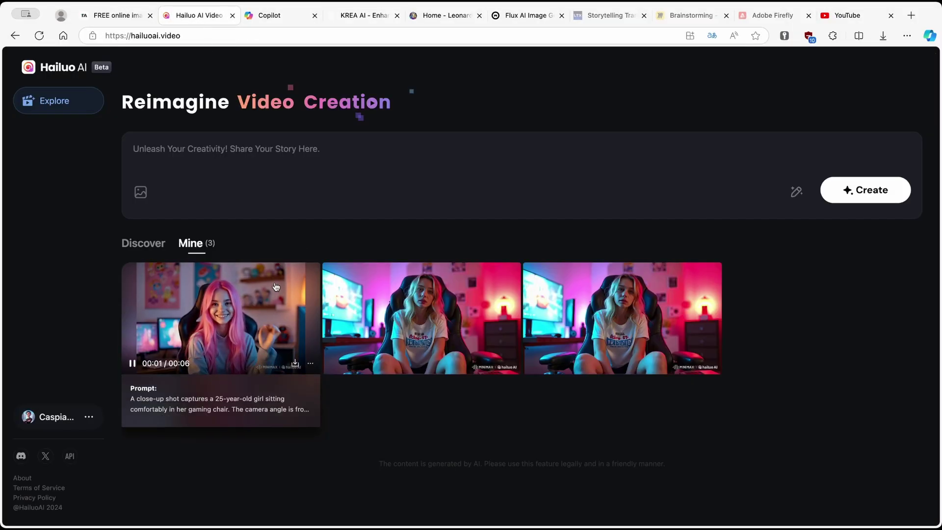
click(363, 15)
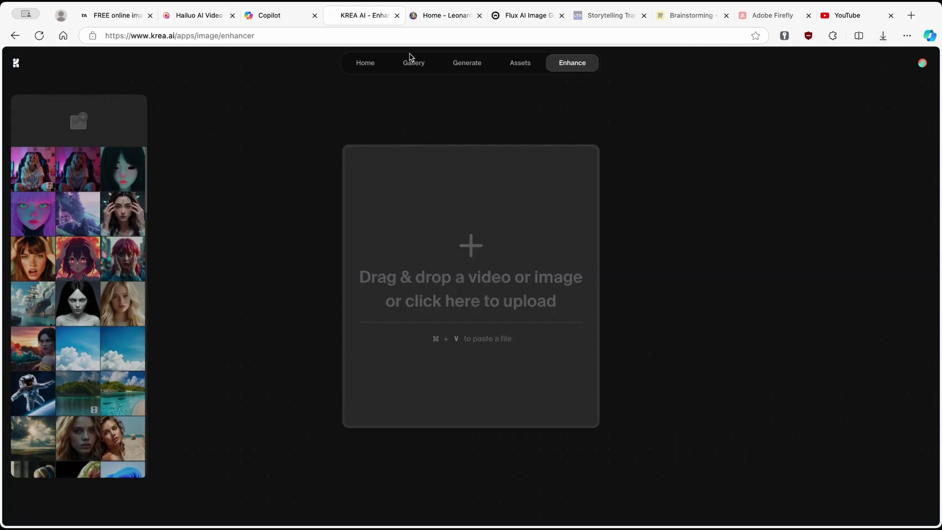
click(494, 240)
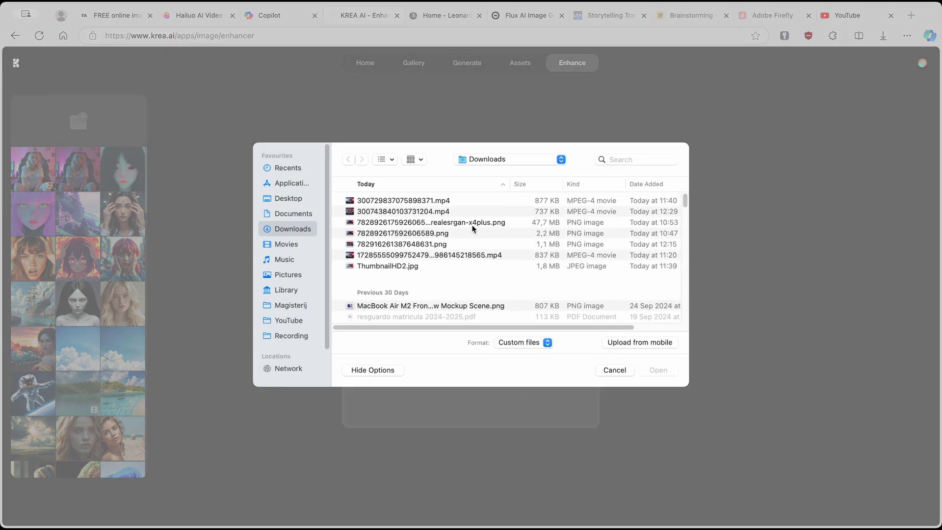
click(425, 212)
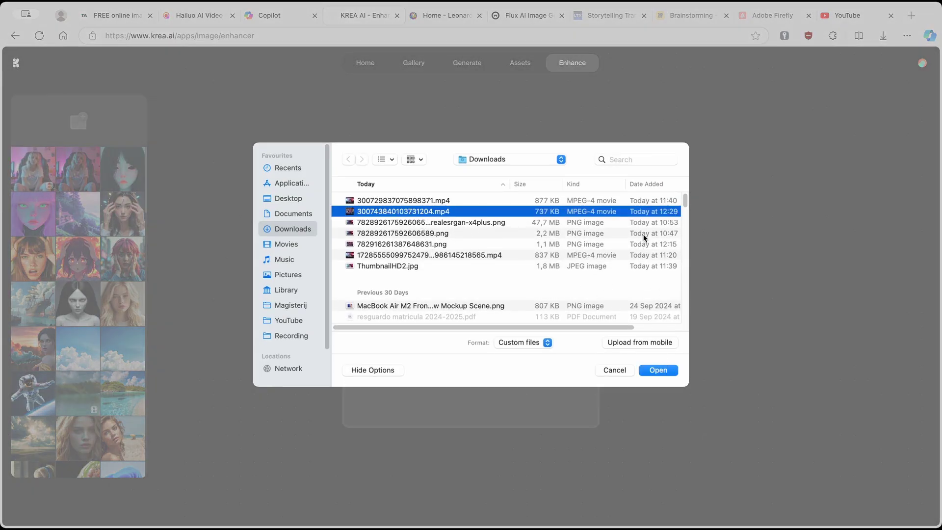
Confirm the pink-haired girl video upload, set the framerate to 120fps and start Enhance.
click(671, 370)
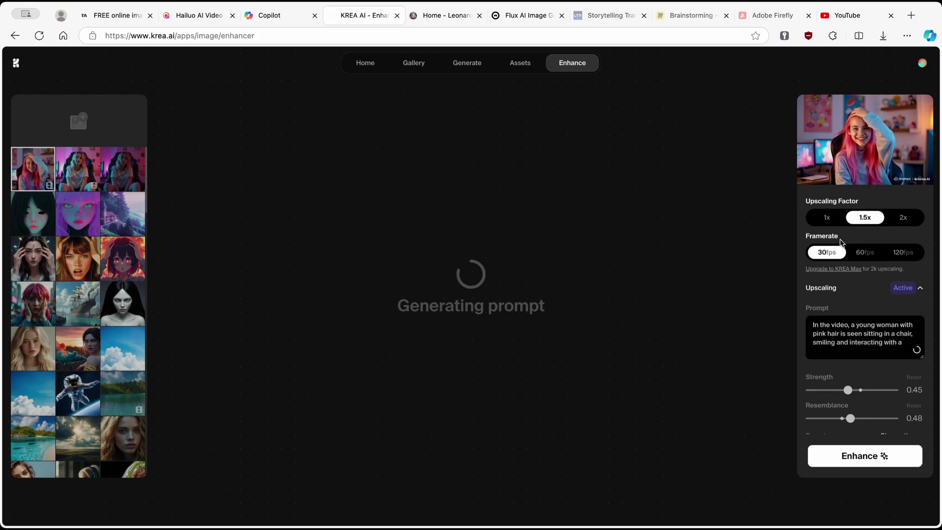
click(904, 254)
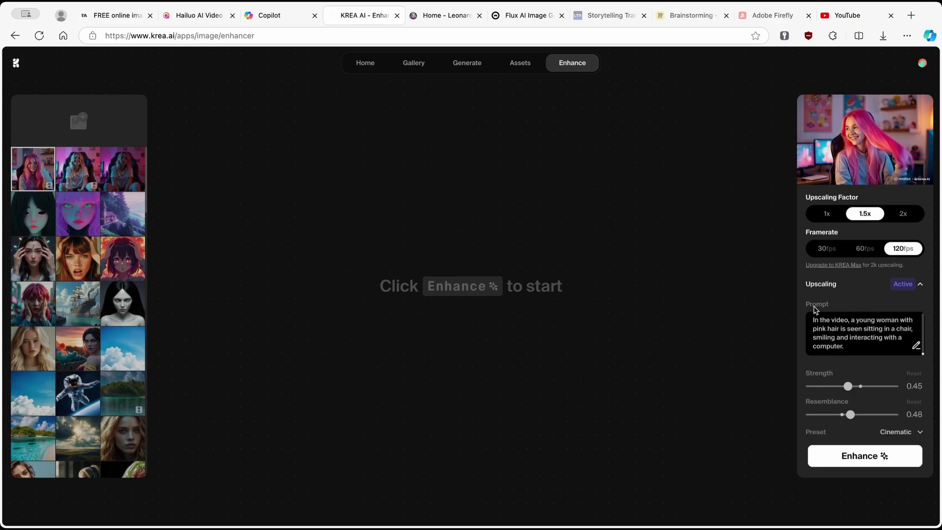
scroll(817, 294, down, 1)
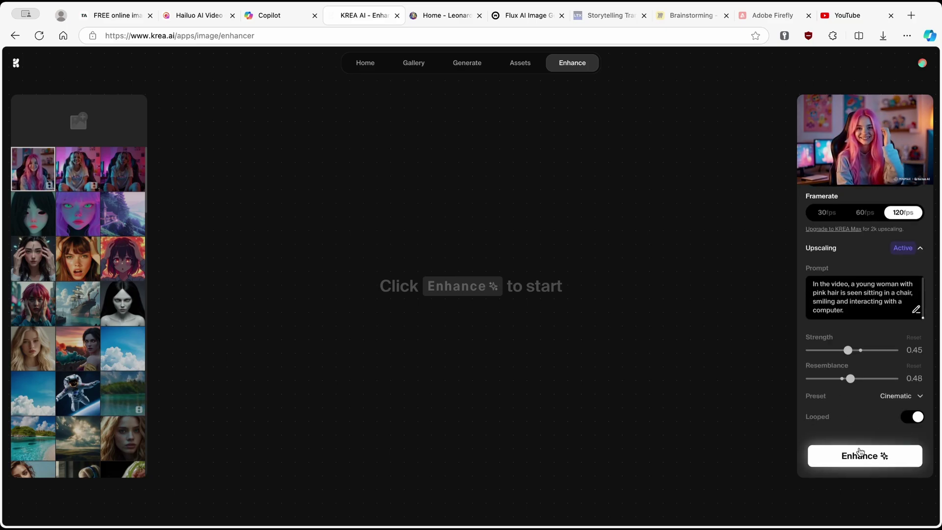
click(864, 455)
click(805, 146)
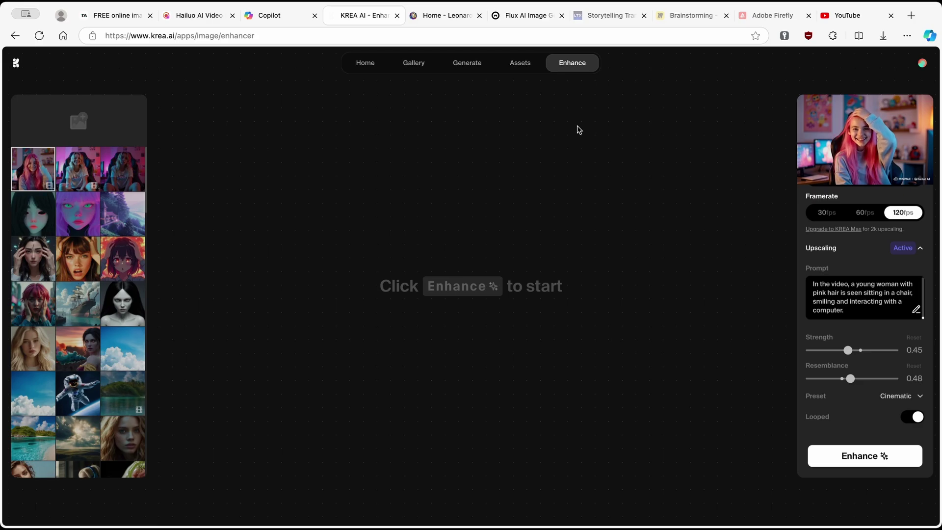